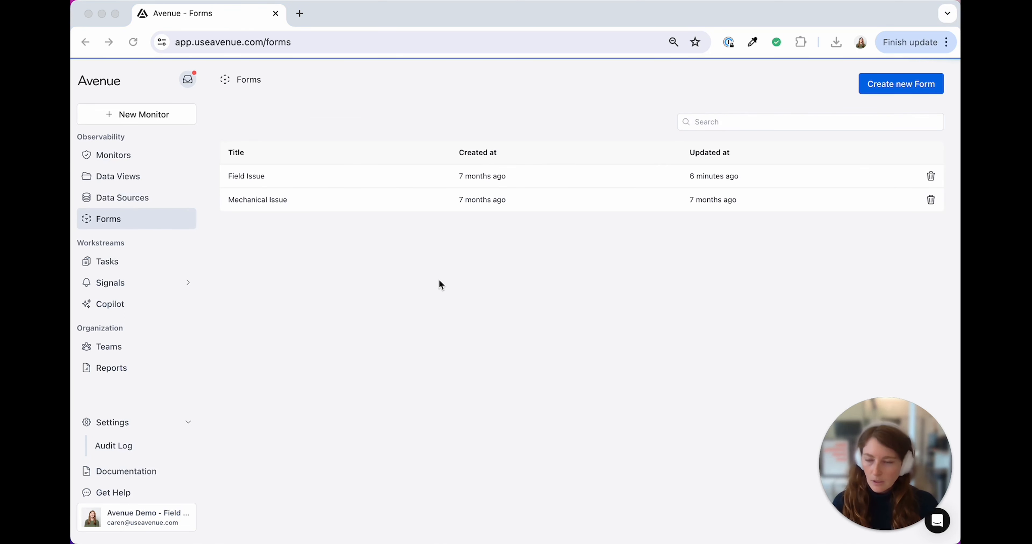
Step: Open the Field Issue form for editing and look through its components from beginning to end
left_click(360, 220)
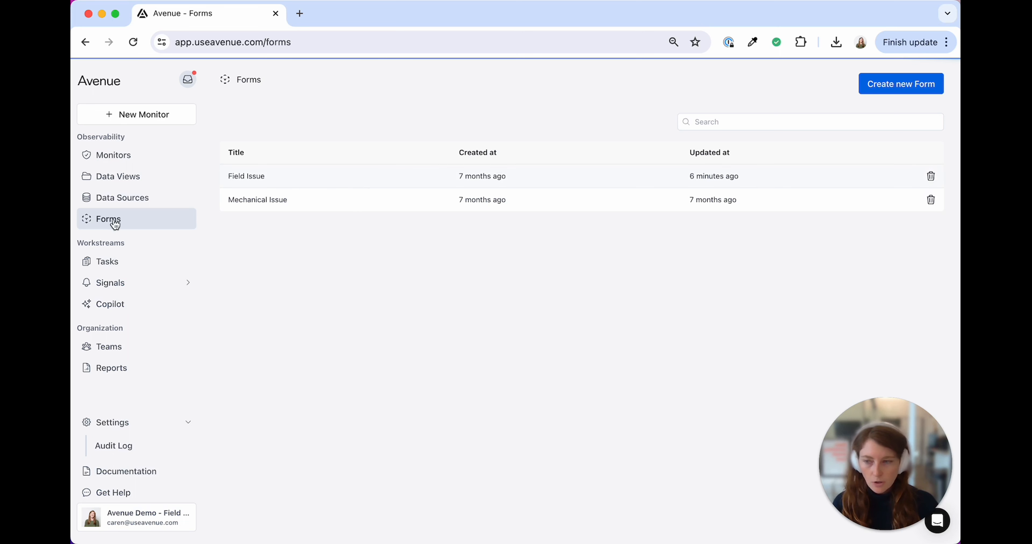
left_click(297, 182)
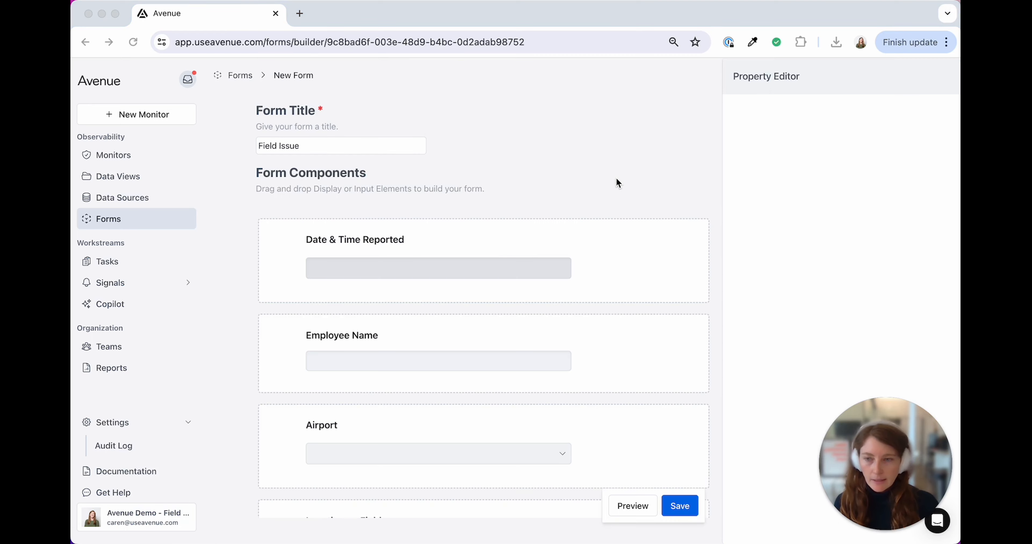
scroll(608, 192, "down", 3)
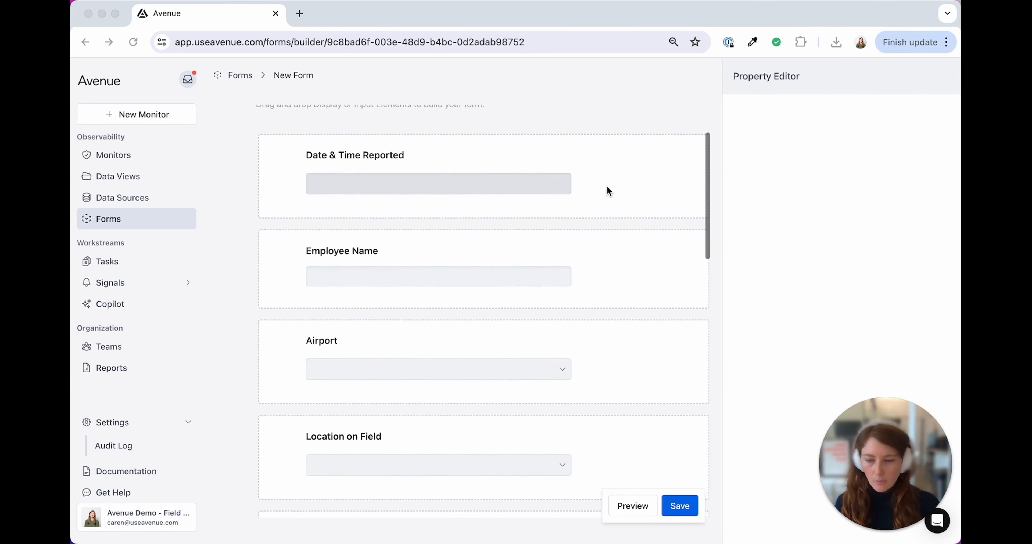
scroll(608, 192, "down", 2)
scroll(608, 192, "down", 1)
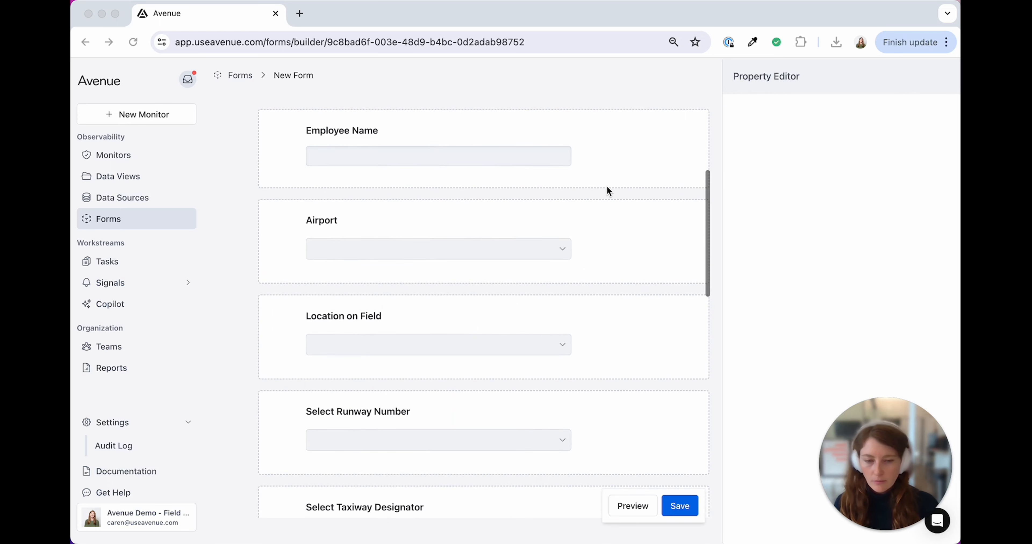
scroll(608, 191, "down", 10)
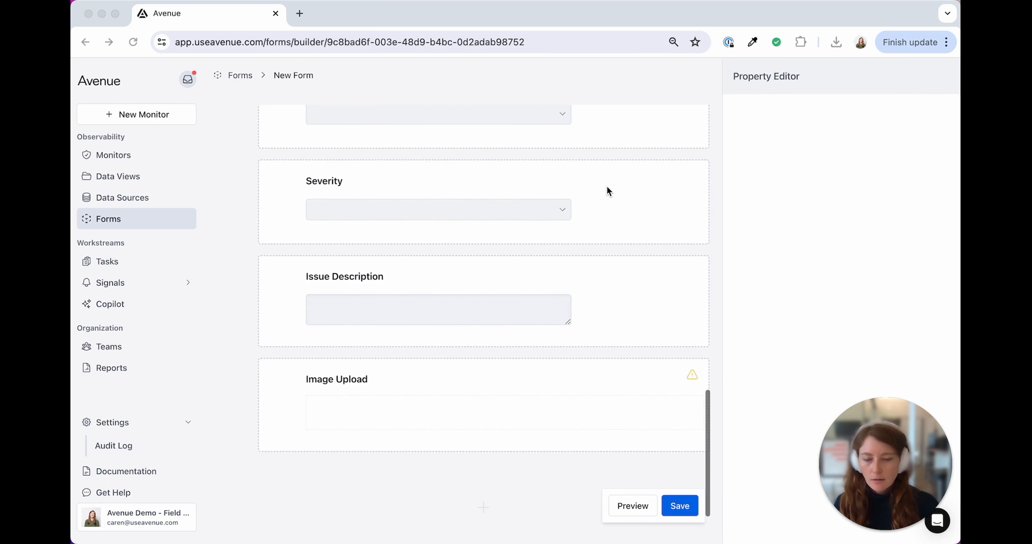
scroll(607, 192, "up", 15)
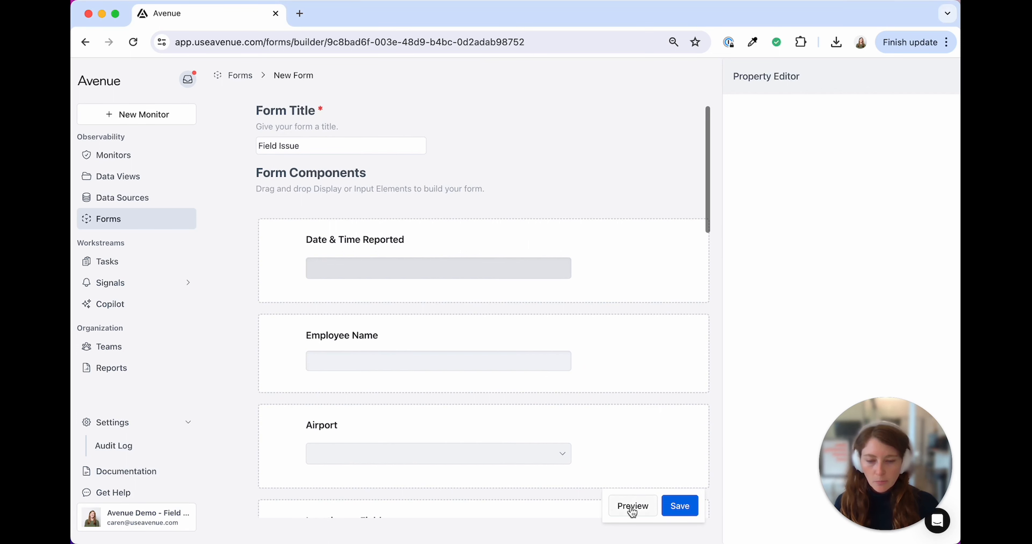
Step: Preview the Field Issue form and try out its Date & Time Reported and Employee Name fields
left_click(633, 507)
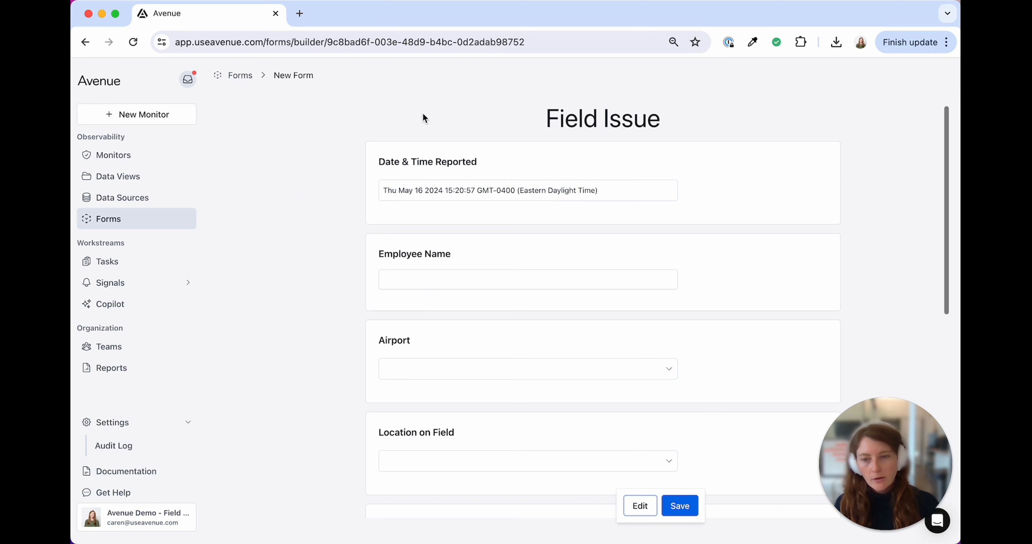
left_click(416, 193)
left_click(342, 237)
left_click(403, 281)
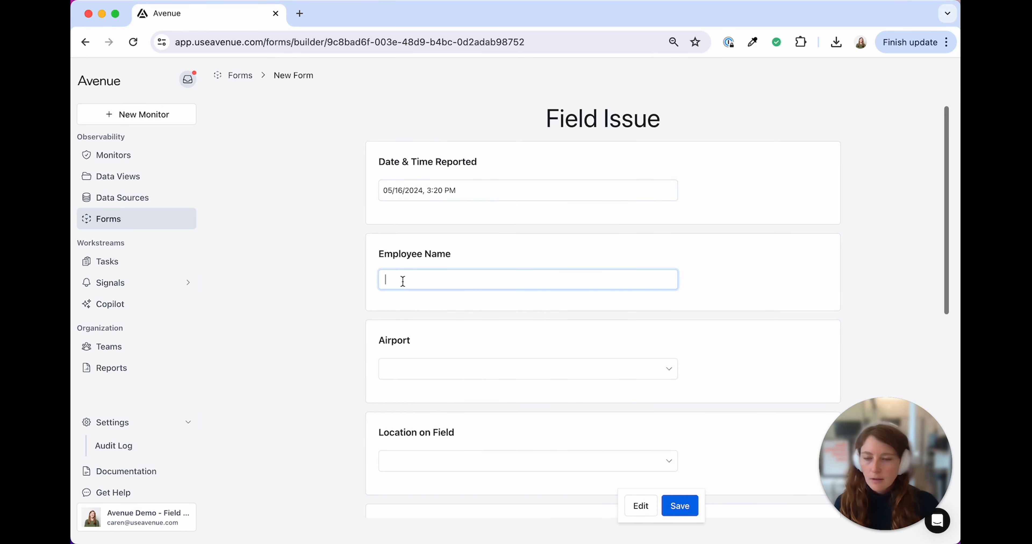
Step: Check the choices offered for Airport and Location on Field and the remaining fields, and return to editing the form
scroll(352, 281, "down", 4)
left_click(406, 226)
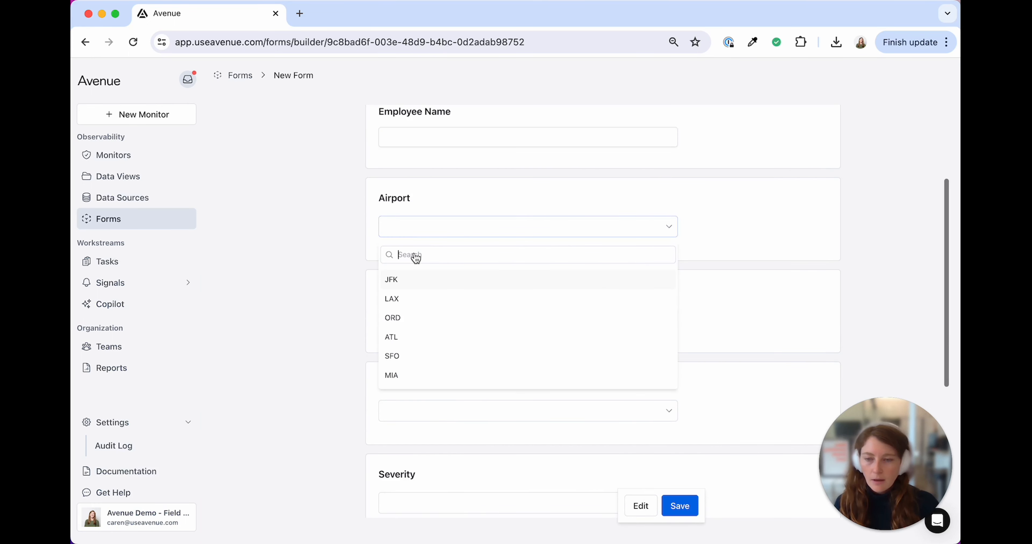
left_click(317, 343)
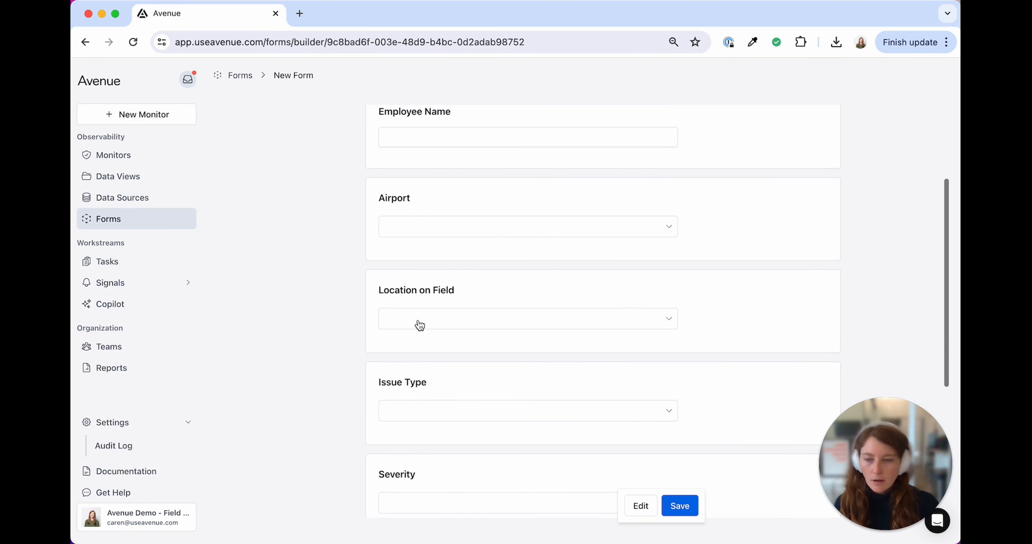
left_click(417, 322)
scroll(303, 387, "down", 6)
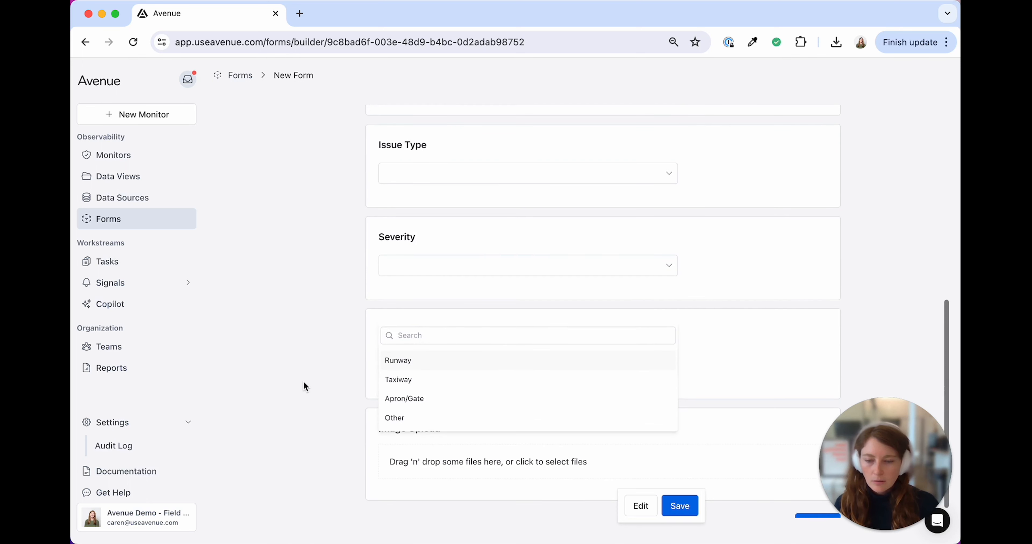
left_click(303, 387)
scroll(332, 398, "down", 1)
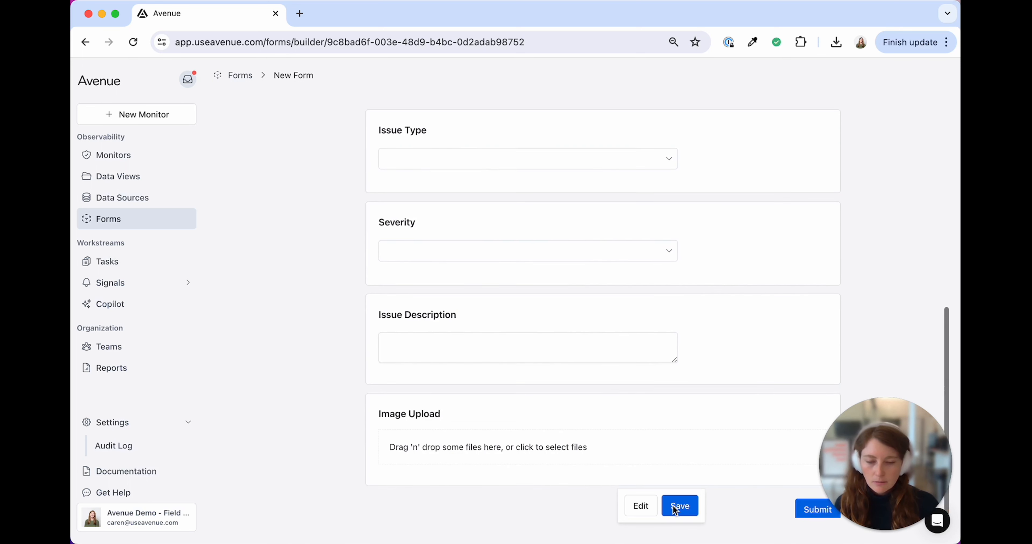
left_click(641, 506)
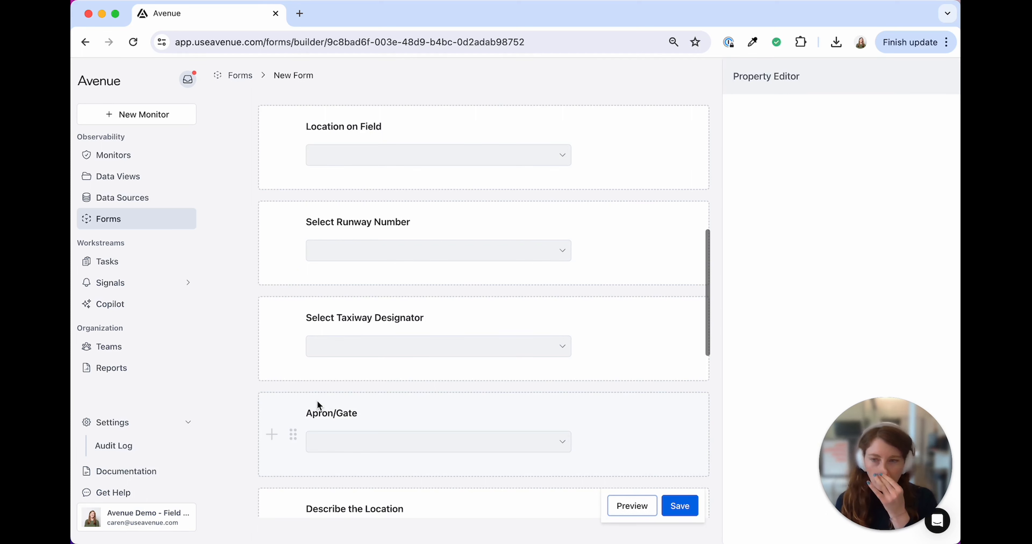
Step: Examine the properties of the Date & Time Reported component and the Airport component, including the Airport options
scroll(317, 405, "up", 10)
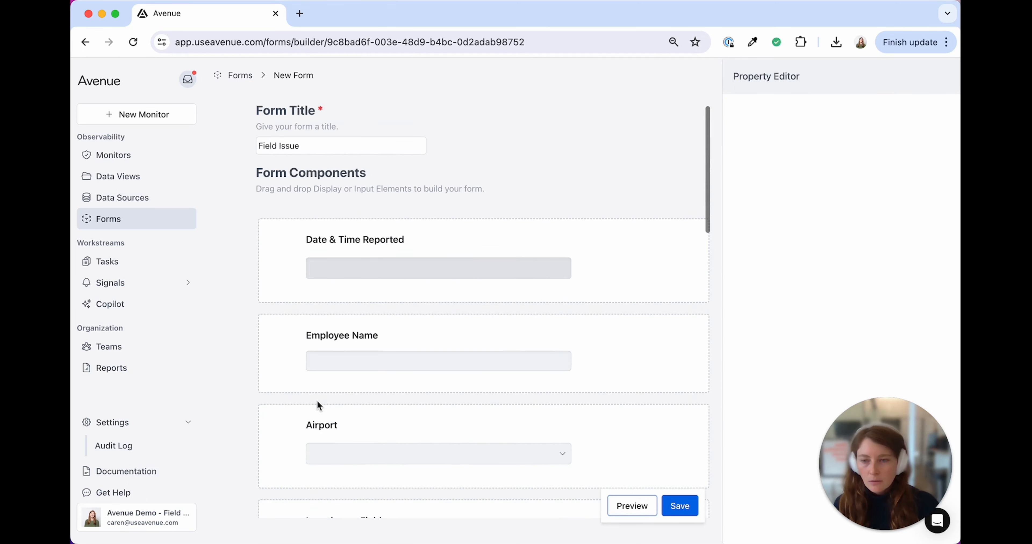
left_click(607, 253)
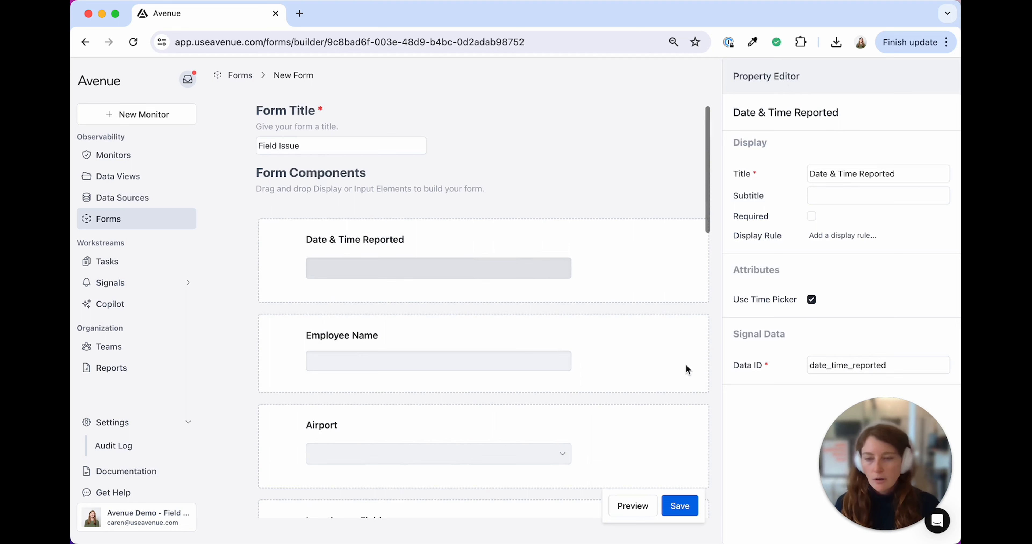
left_click(602, 429)
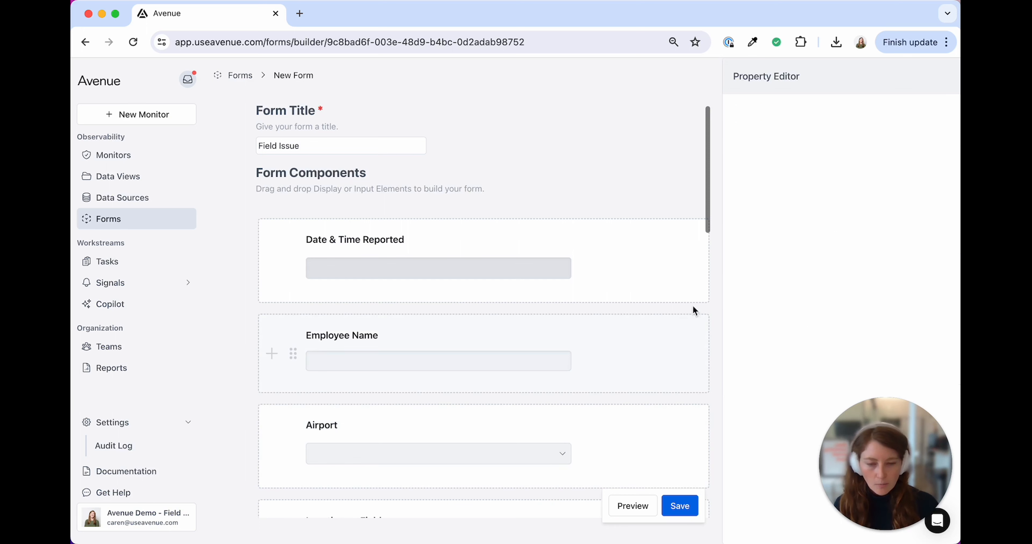
left_click(622, 446)
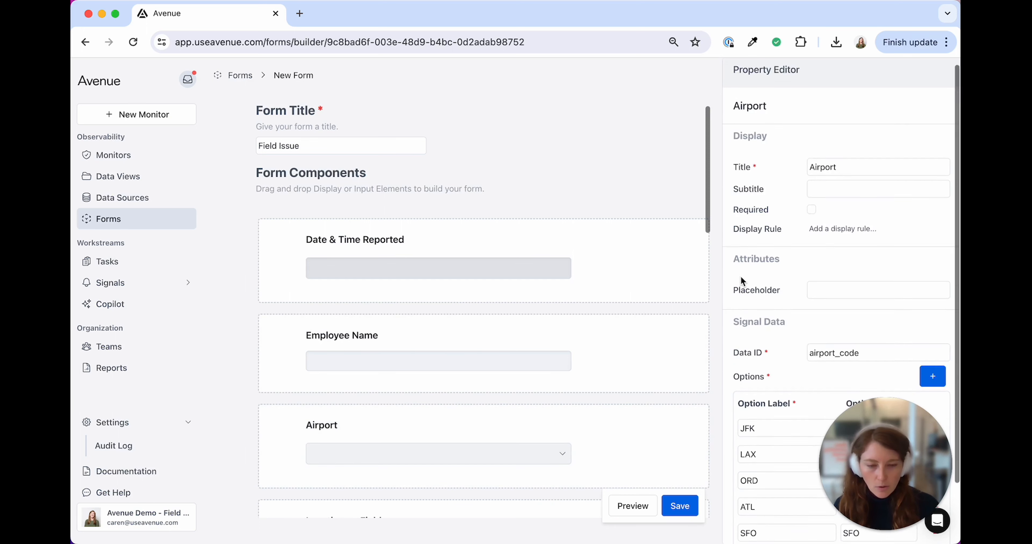
scroll(742, 280, "down", 2)
left_click(892, 460)
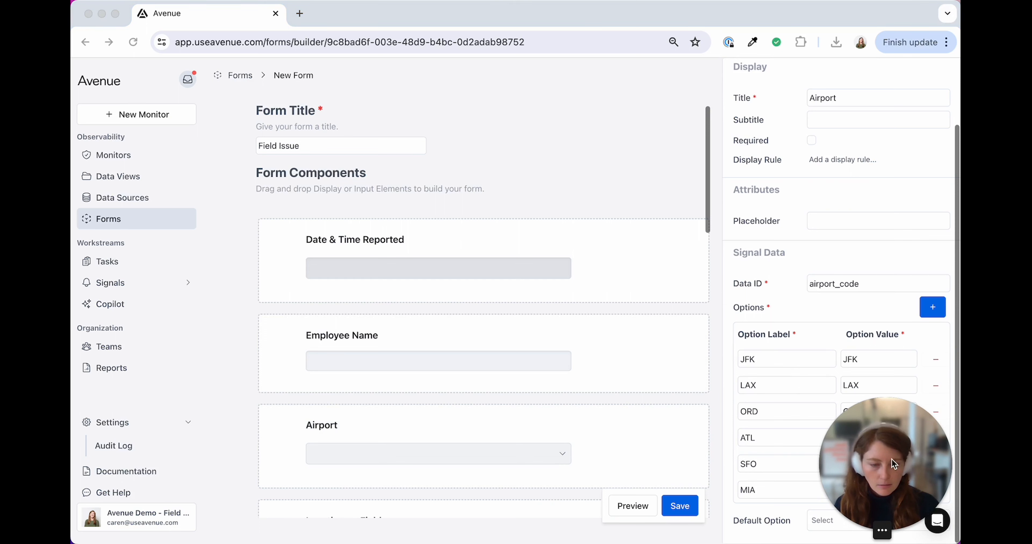
left_click_drag(892, 460, 154, 491)
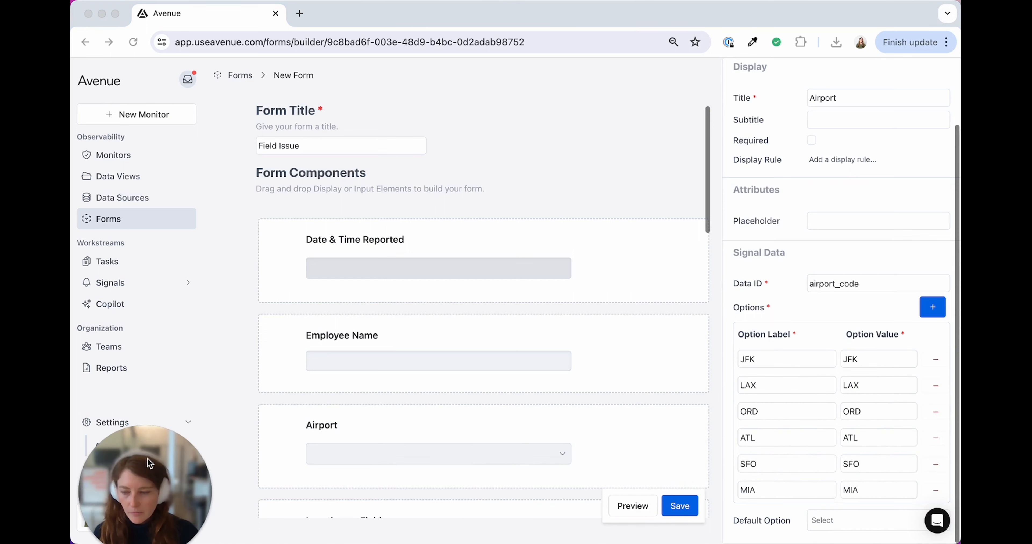
left_click_drag(148, 459, 141, 448)
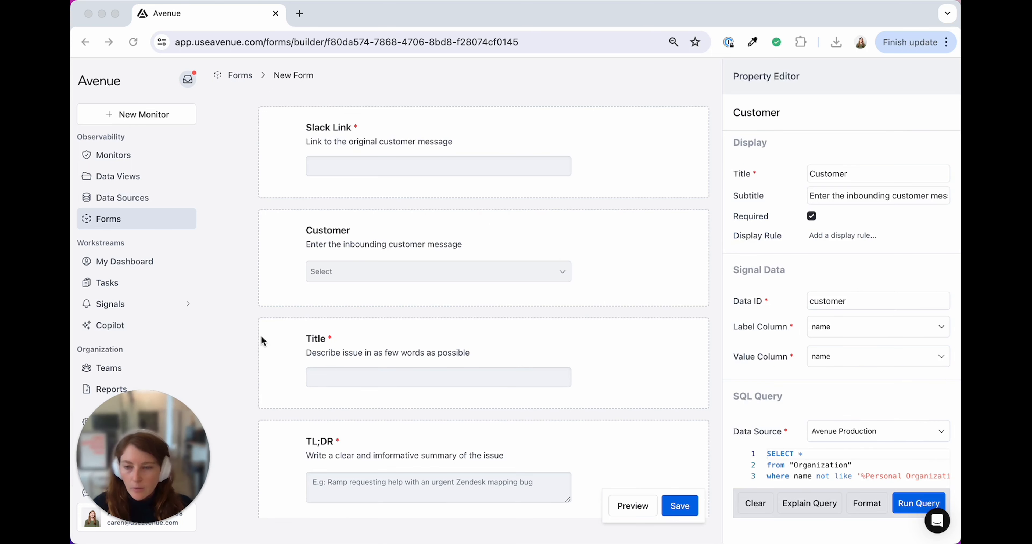
Step: Examine the Customer component's properties, including its data source and SQL query on the Organization table
left_click(279, 278)
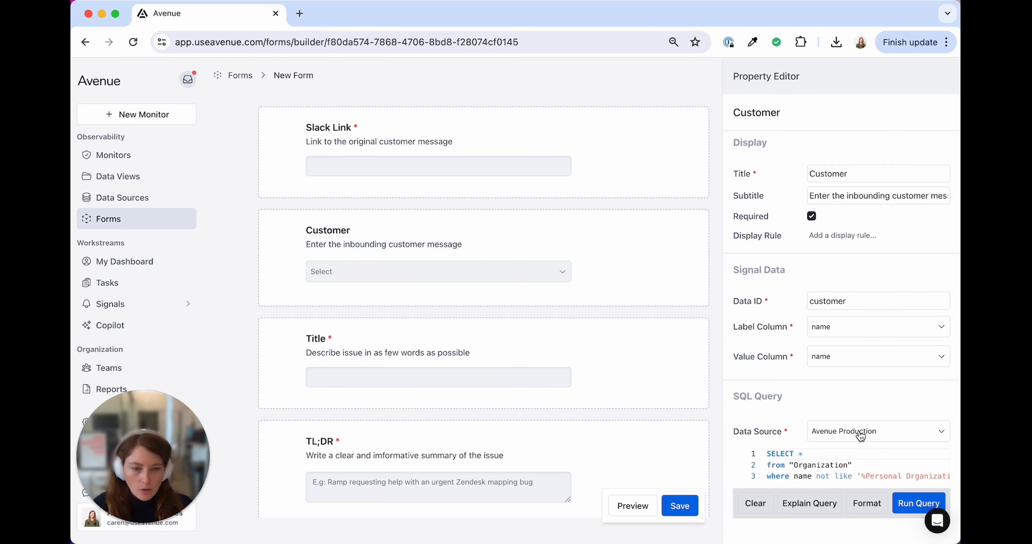
scroll(806, 411, "down", 2)
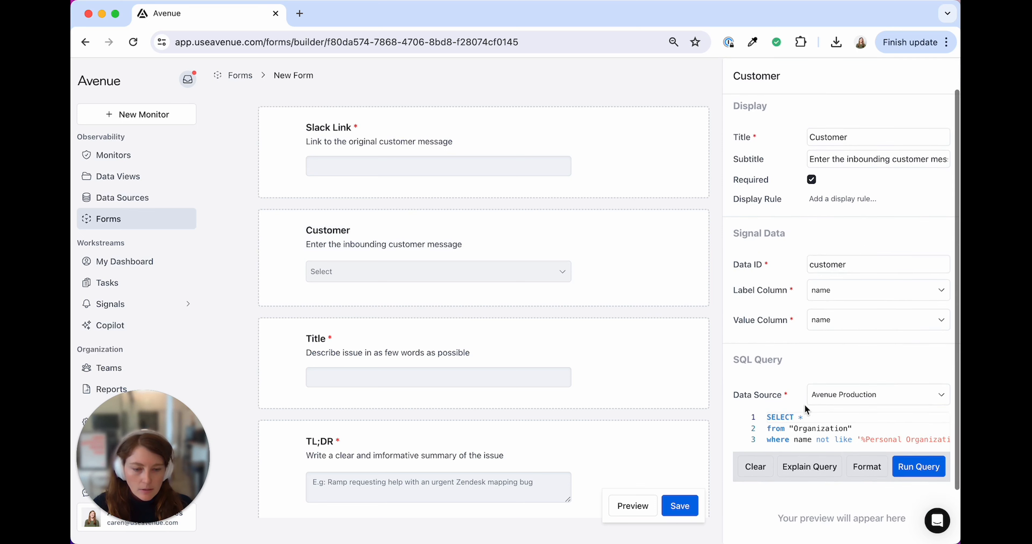
left_click_drag(854, 424, 805, 424)
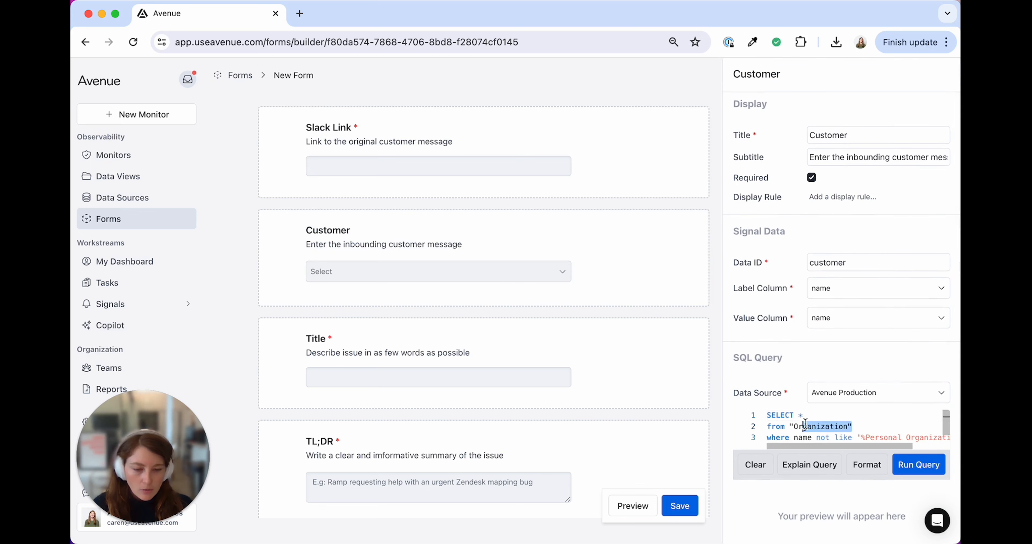
left_click(805, 425)
left_click(796, 418)
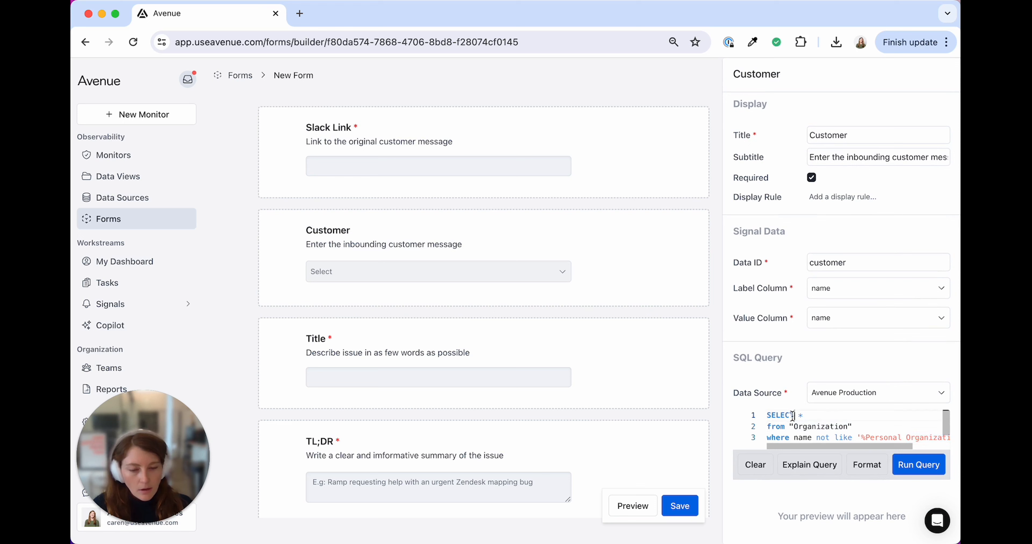
scroll(797, 376, "up", 2)
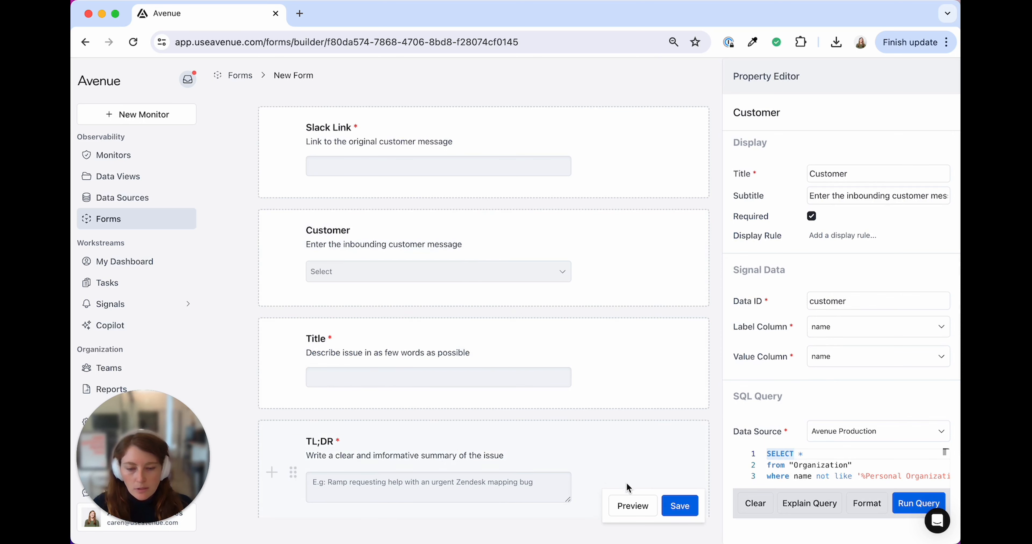
Step: Preview the Customer Inbound form, look through the choices offered for Customer, and return to editing
left_click(632, 506)
scroll(448, 278, "up", 3)
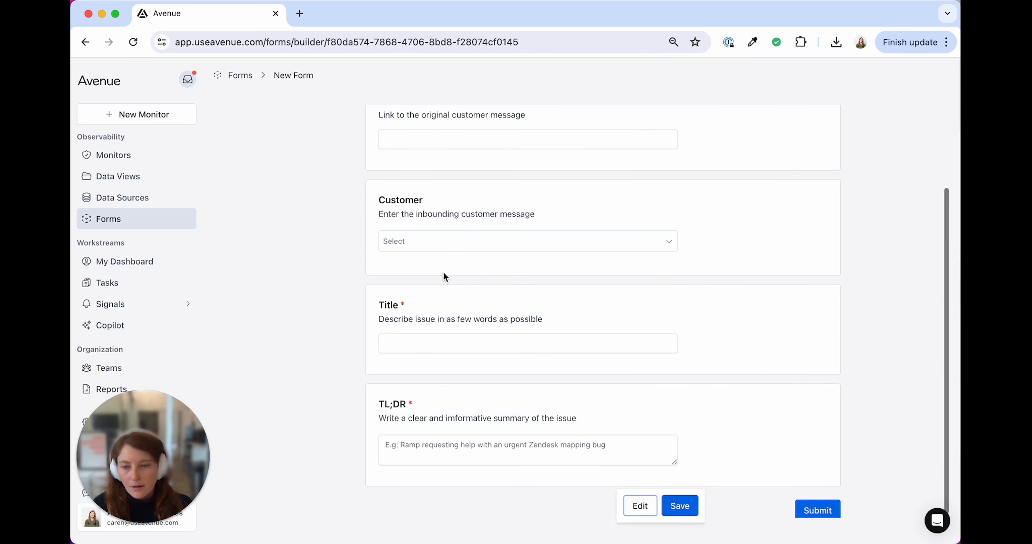
left_click(443, 305)
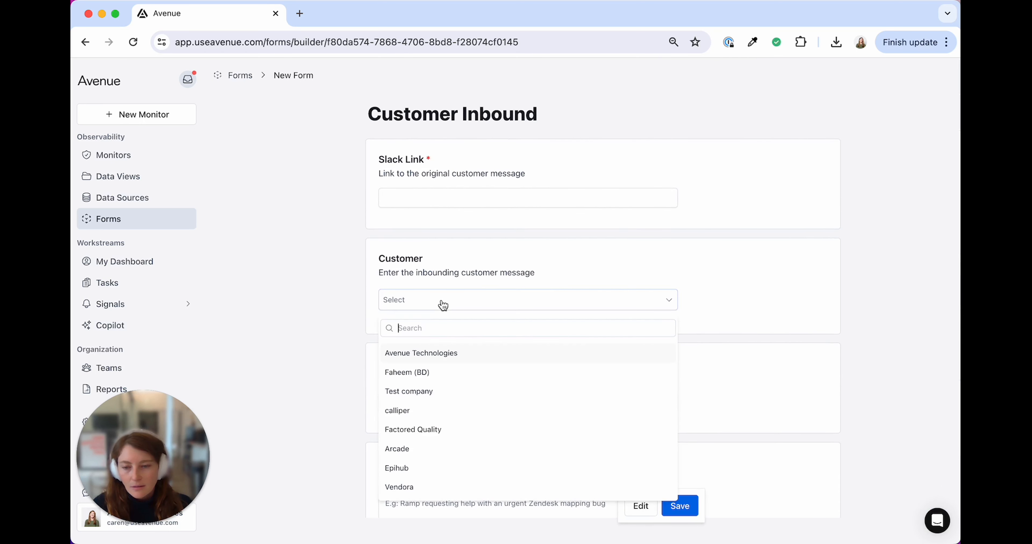
scroll(440, 427, "down", 10)
left_click(336, 395)
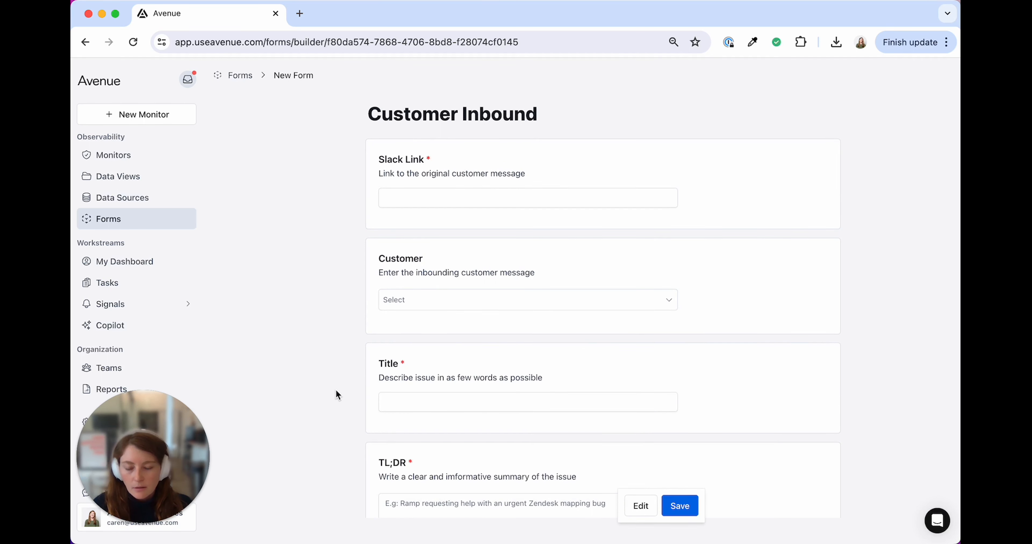
left_click(641, 506)
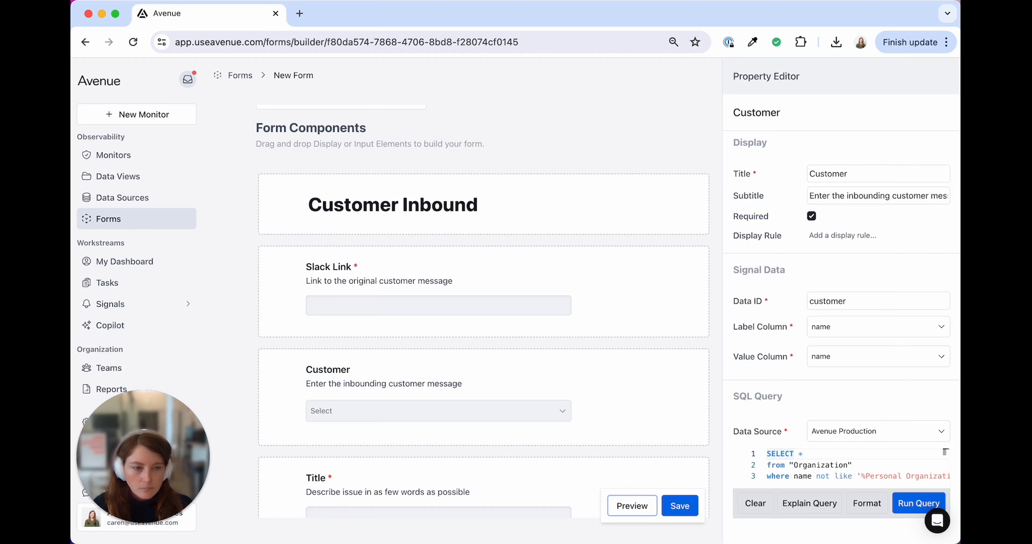
Step: Run the Customer component's SQL query and preview the rows that feed its label and value columns
scroll(484, 313, "down", 5)
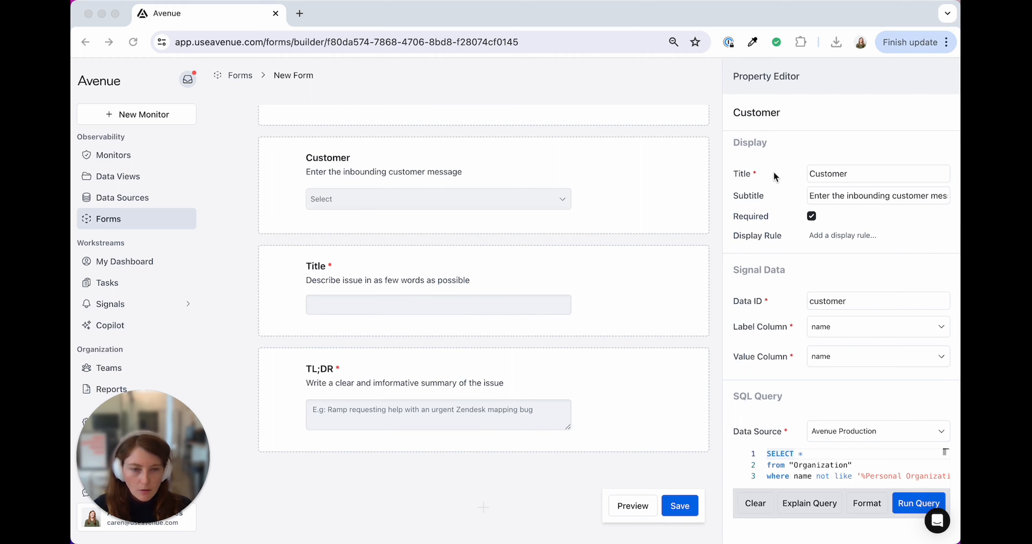
left_click(815, 175)
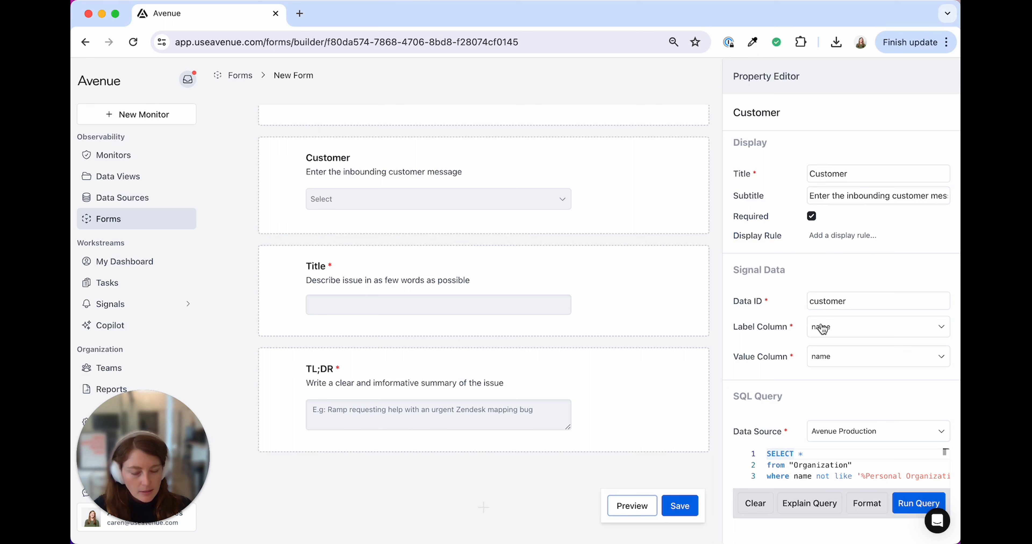
scroll(804, 341, "down", 2)
scroll(804, 341, "down", 1)
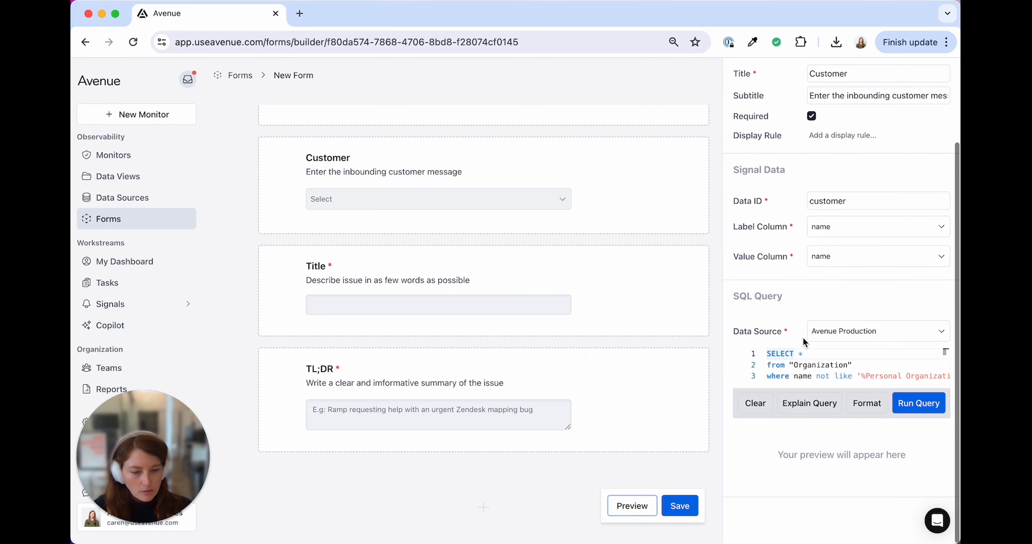
left_click(915, 405)
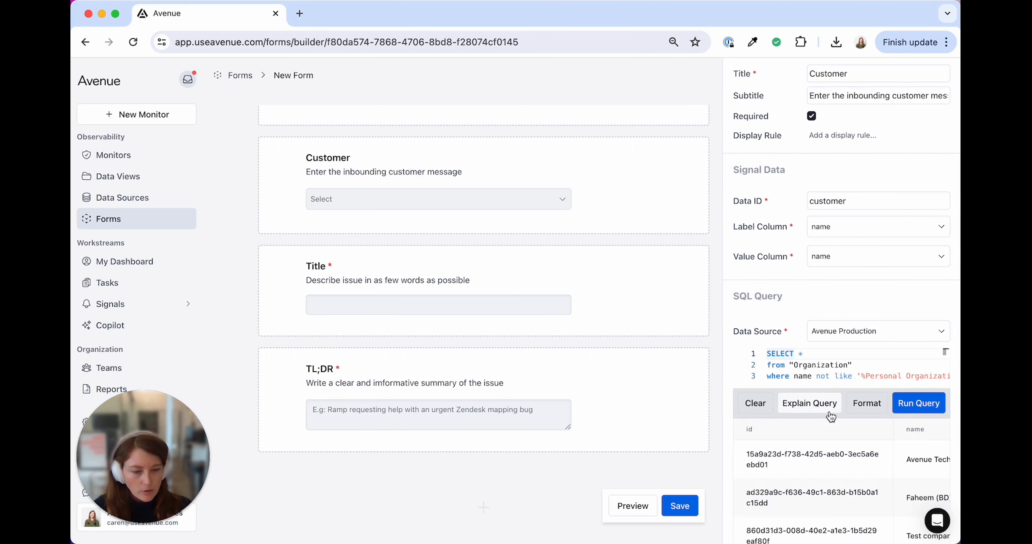
scroll(821, 418, "up", 3)
scroll(819, 429, "down", 1)
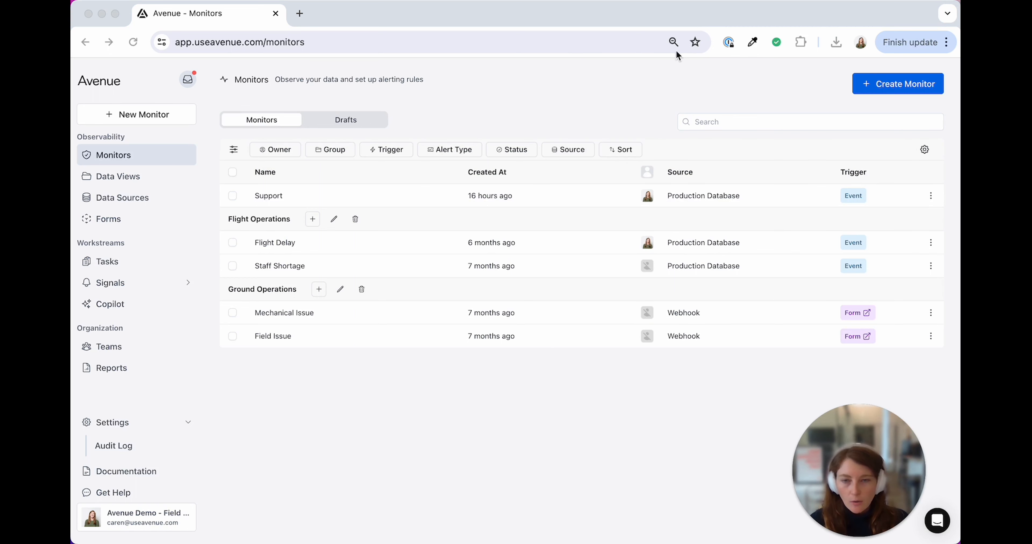
Step: Create a new monitor named "Field Ops Ticket" with Form as its trigger and continue to its setup
left_click(884, 90)
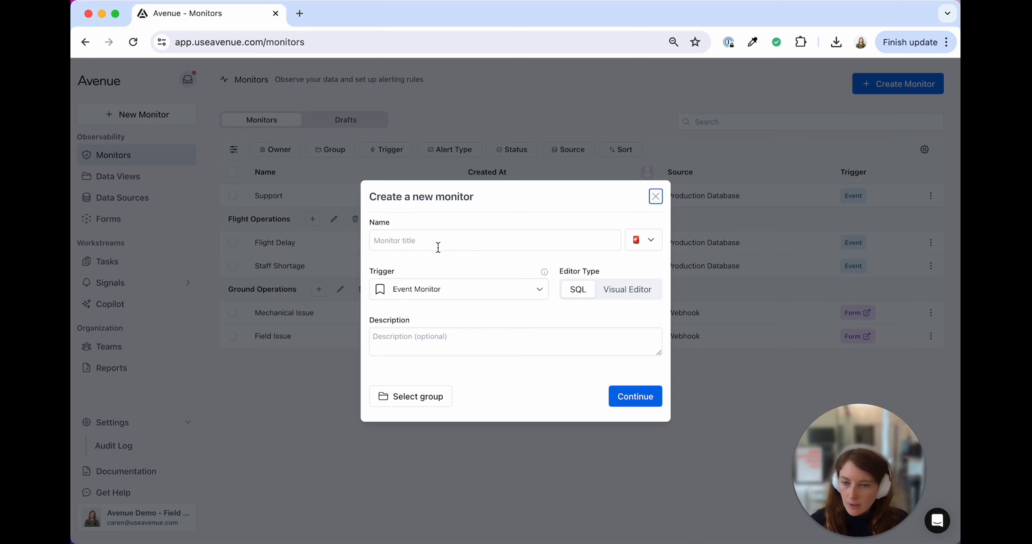
left_click(438, 245)
type("f")
key("BackSpace")
type("F")
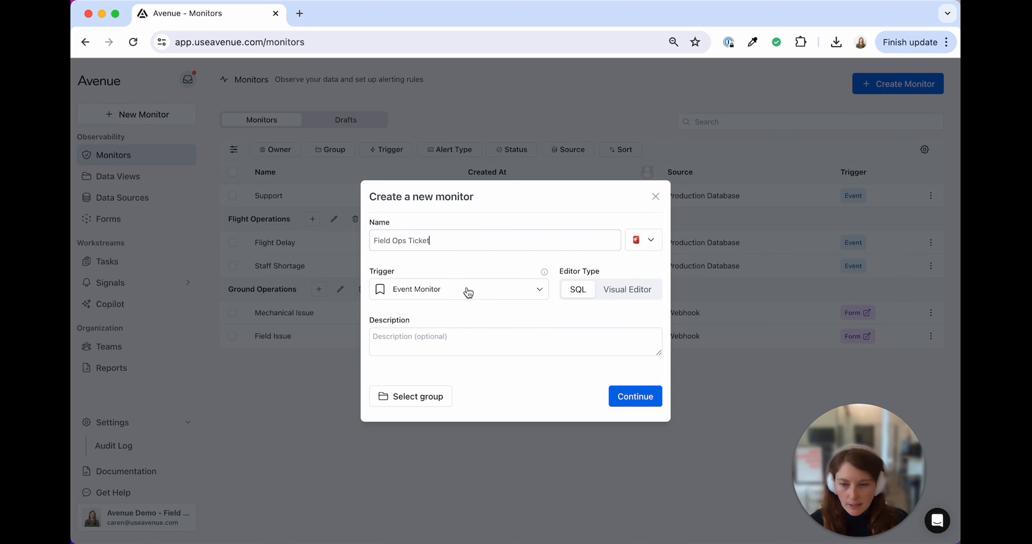
type("ield Ops Ticket")
left_click(450, 292)
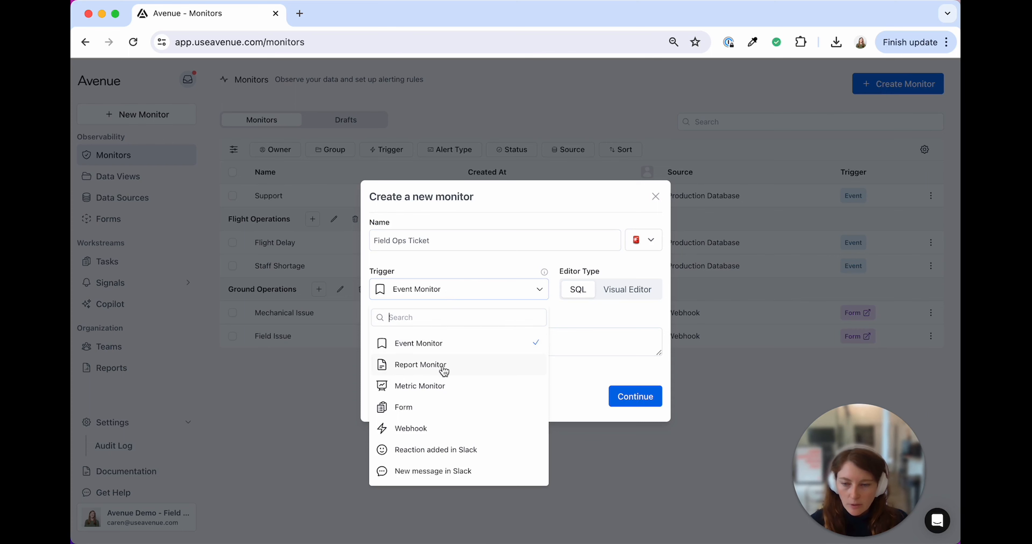
left_click(432, 407)
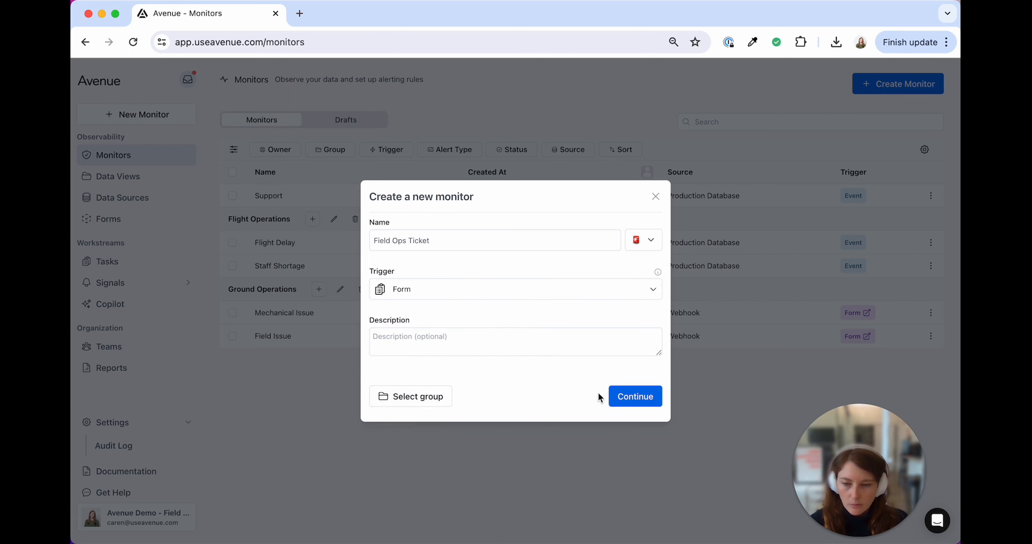
left_click(638, 397)
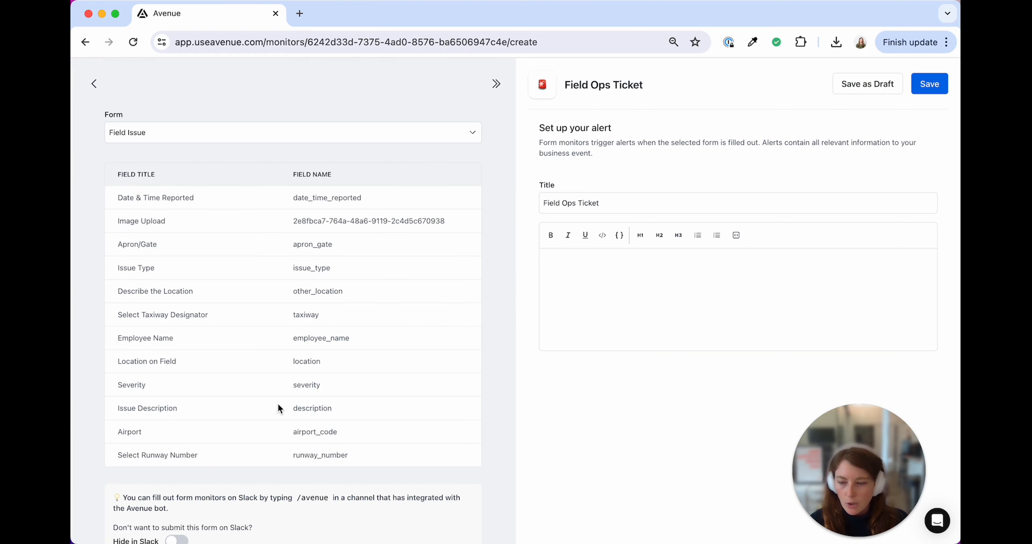
Step: Based on the Field Issue form, write the alert body as "Issue Type: {{issue_type}}" and save the monitor
scroll(279, 406, "down", 3)
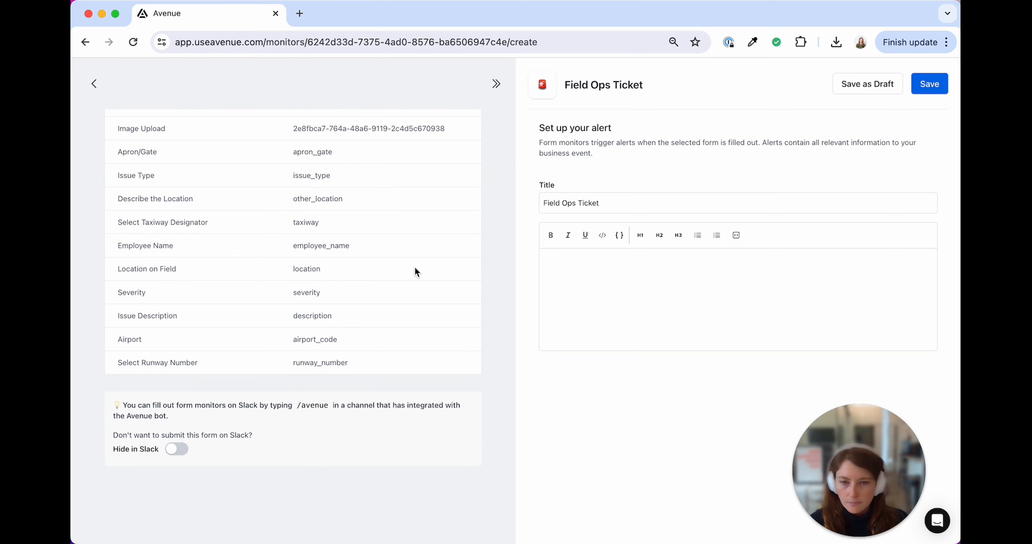
scroll(415, 268, "up", 1)
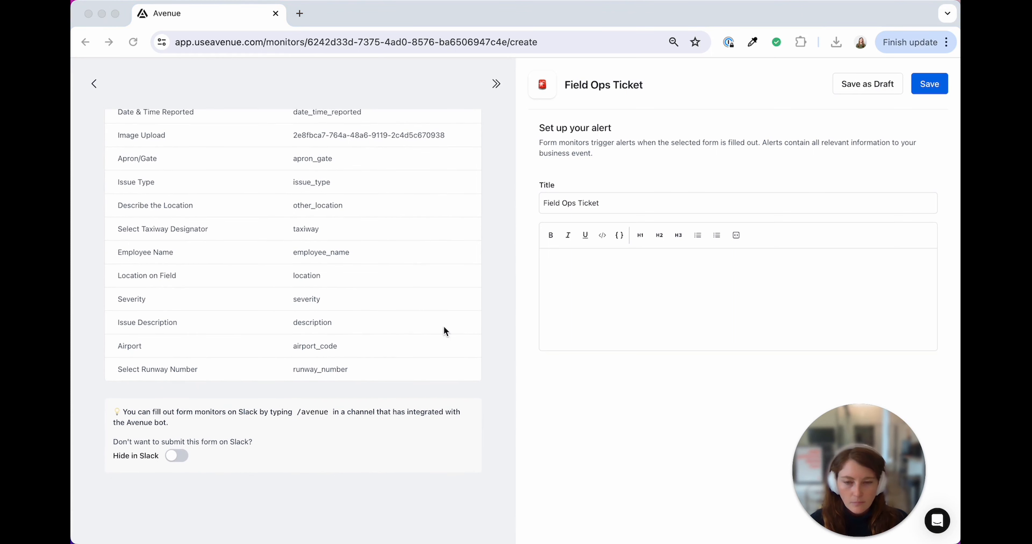
left_click(561, 293)
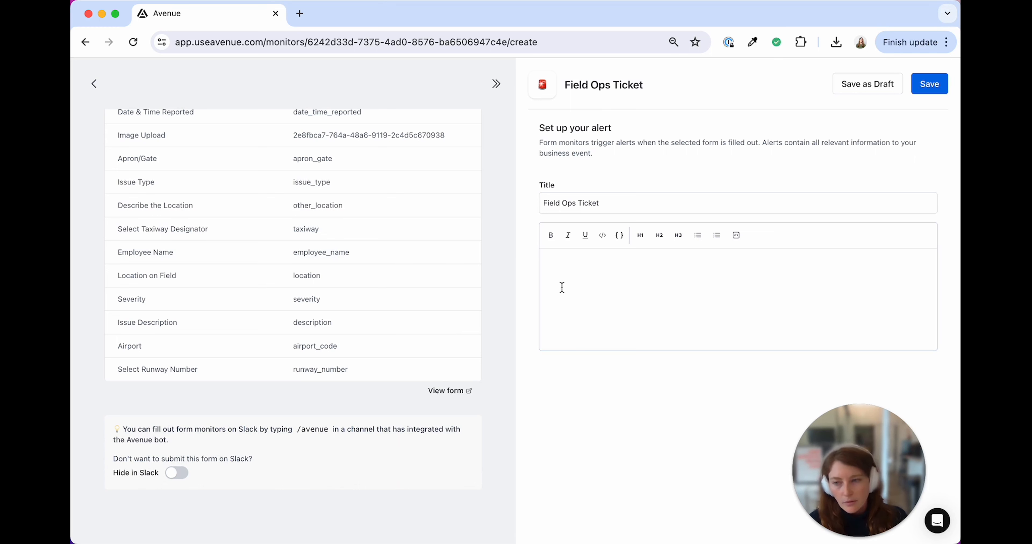
type("Issue T")
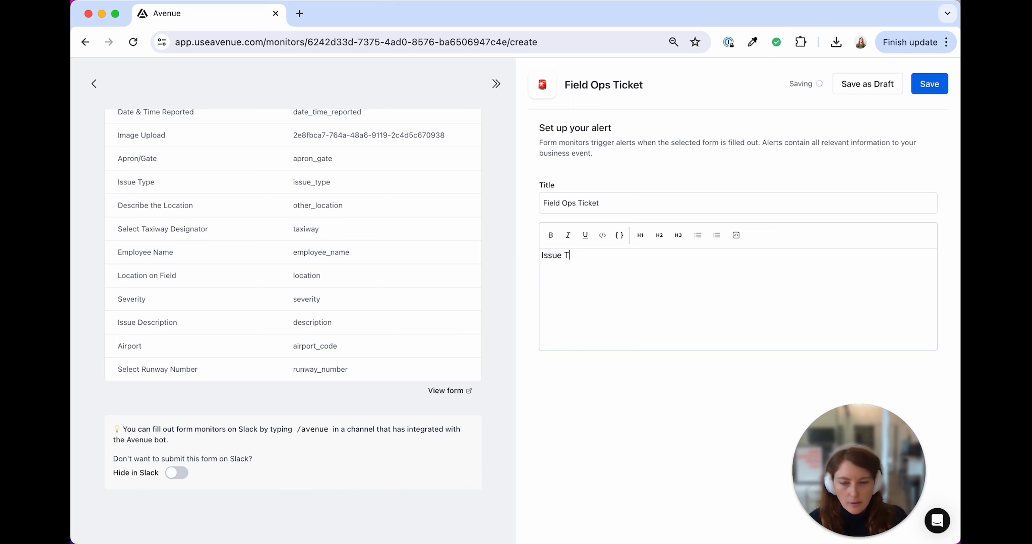
type("ype: {{issue")
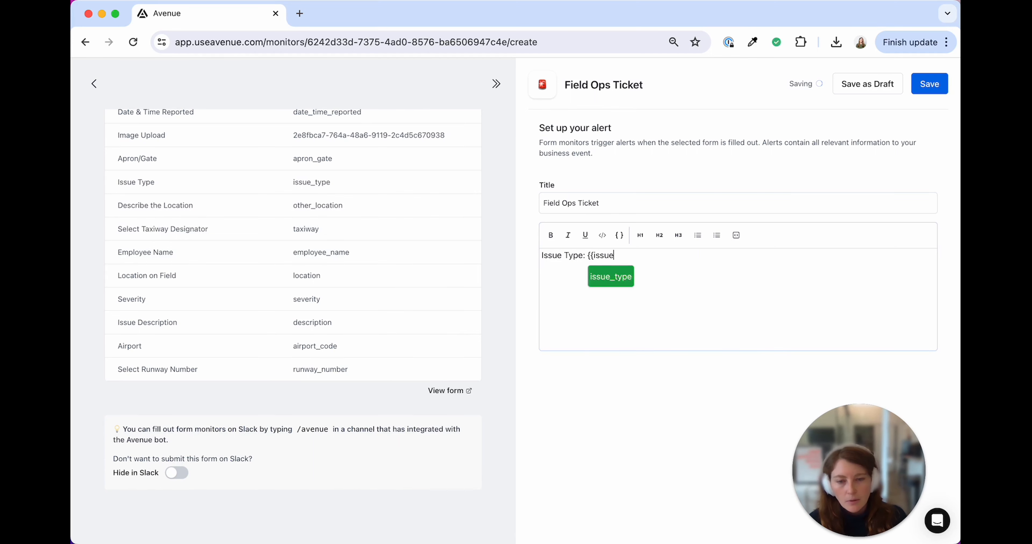
key("Return")
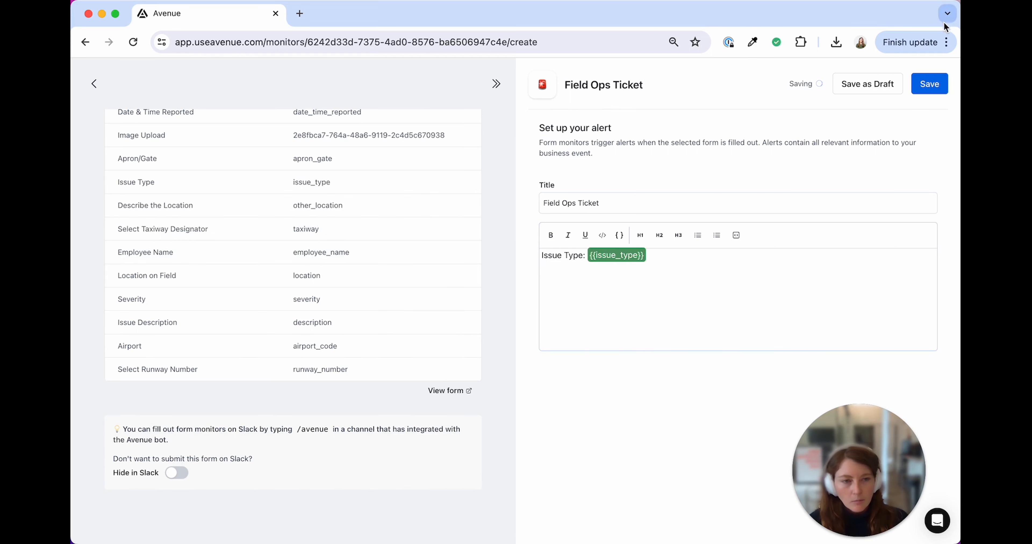
left_click(925, 86)
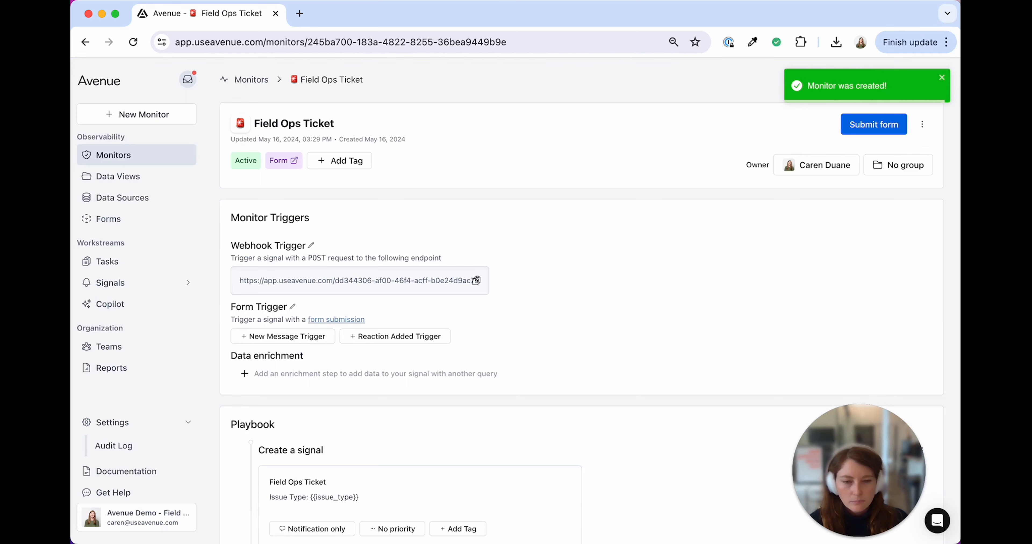
scroll(583, 252, "down", 7)
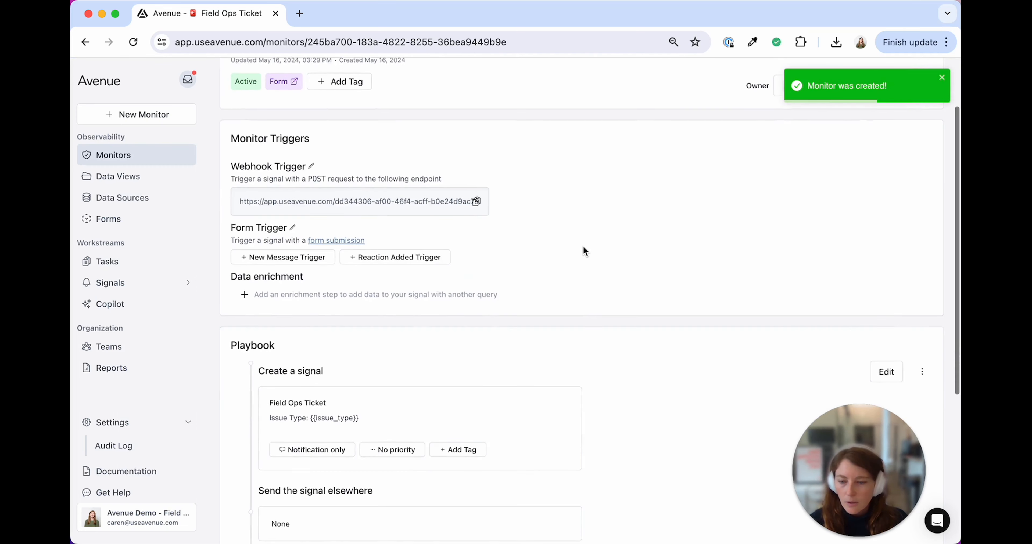
scroll(583, 248, "down", 1)
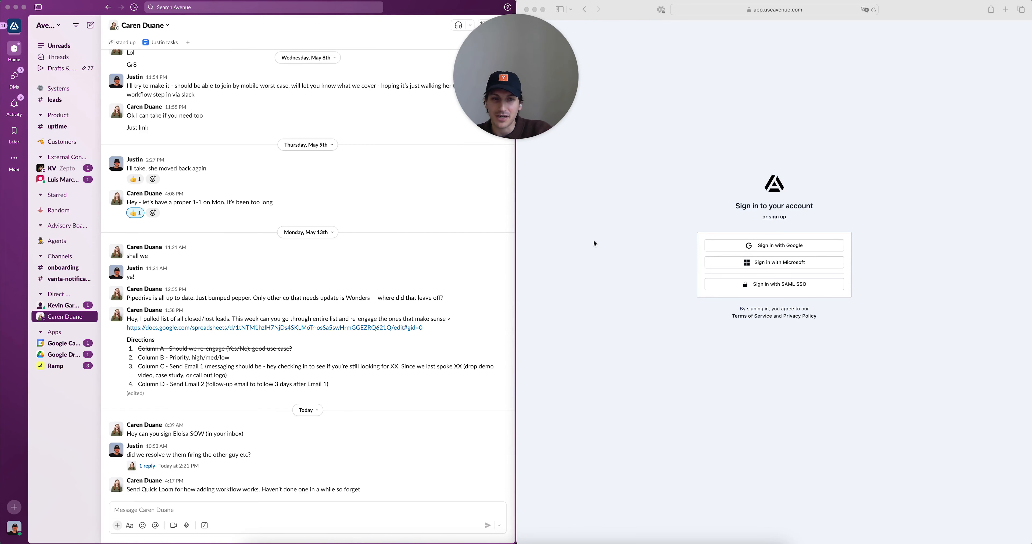
Step: Sign in to Avenue with Google and switch to the Avenue Technologies organization
left_click(594, 242)
left_click(741, 248)
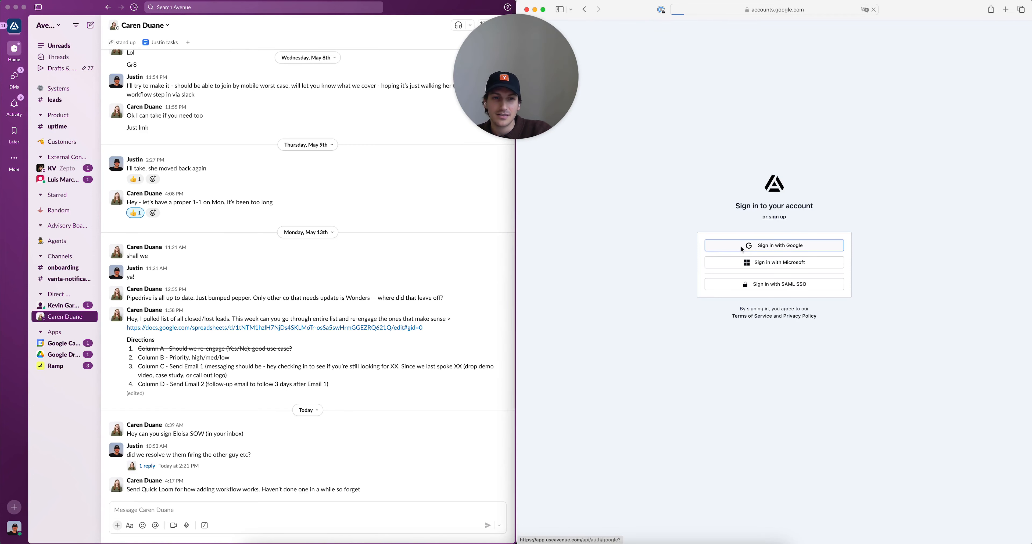
left_click(741, 249)
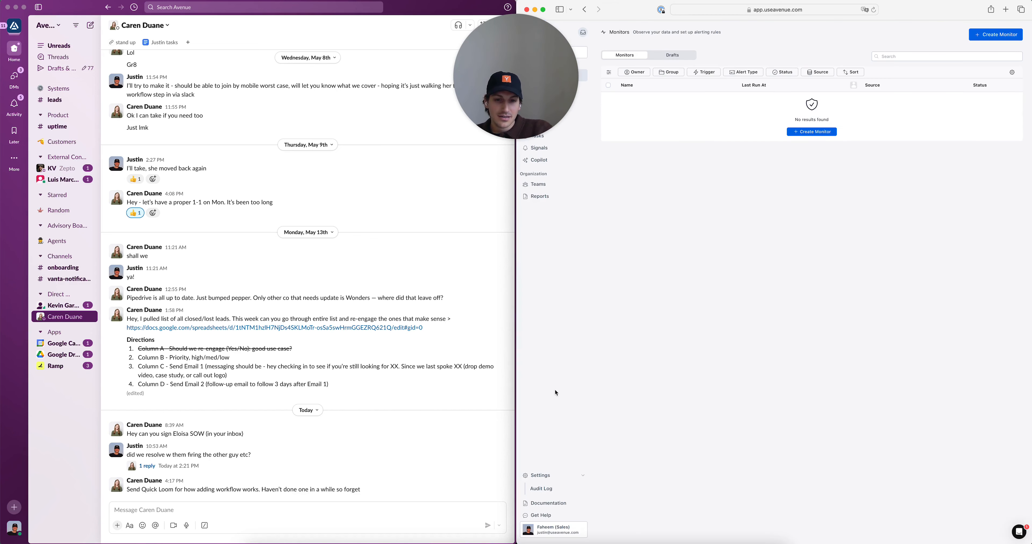
left_click(577, 536)
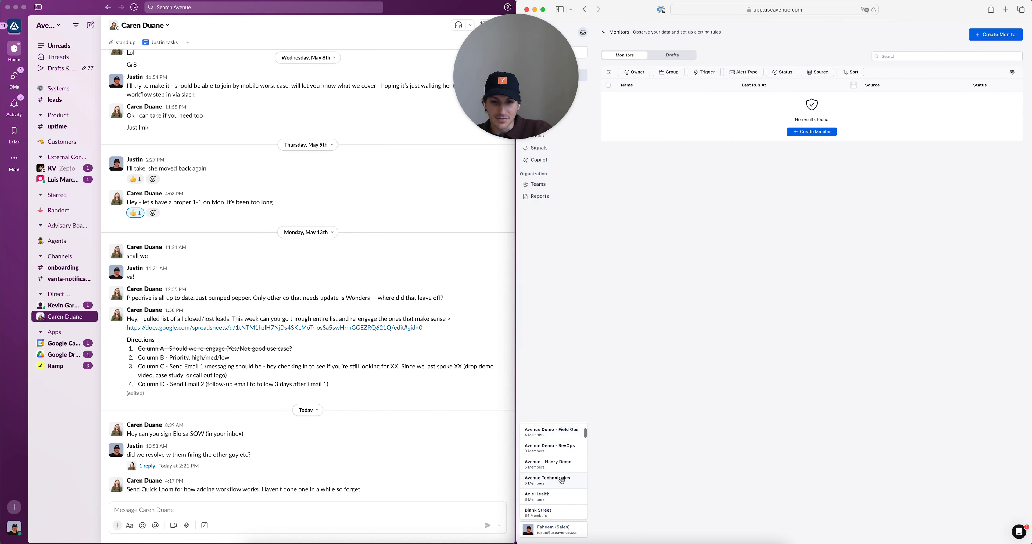
left_click(562, 481)
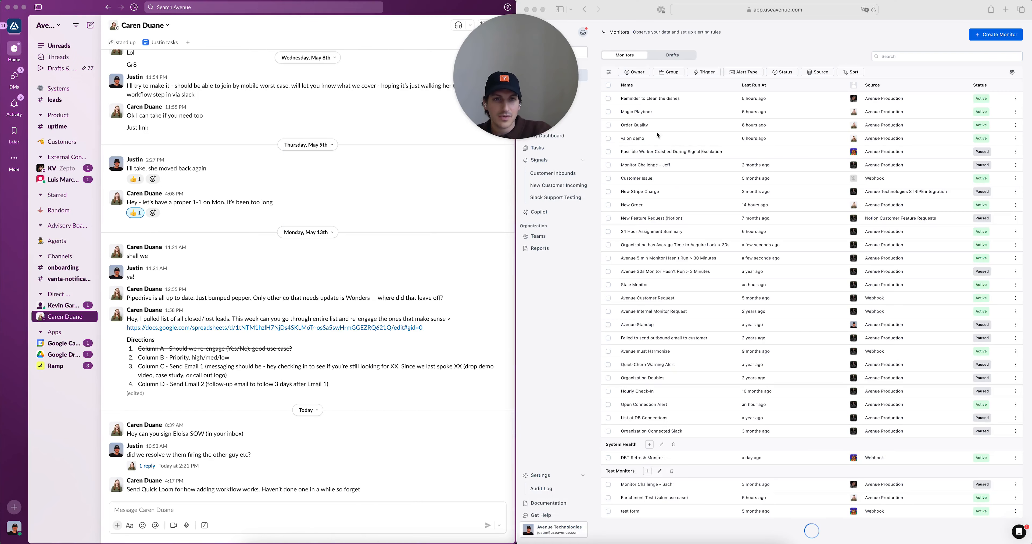
left_click_drag(506, 65, 66, 64)
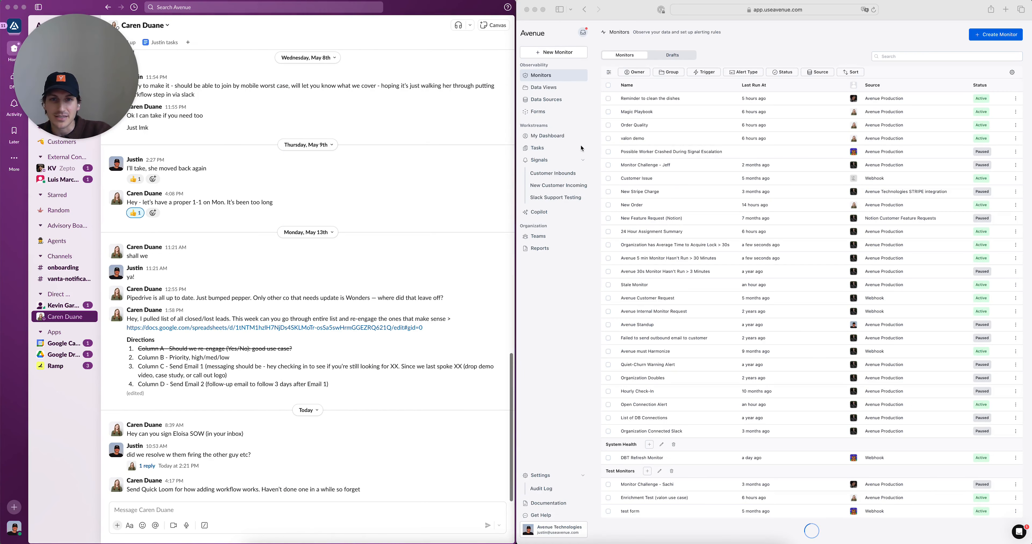
Step: Search the monitors for "support", open New Customer Inbounds (support), and preview its linked Customer Inbound Form
left_click(894, 59)
type("s")
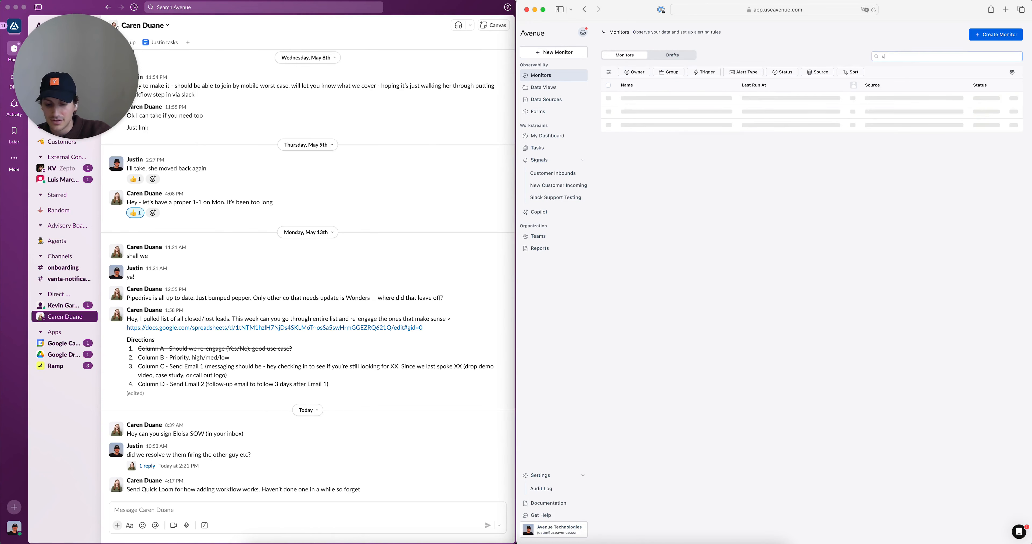
type("upport")
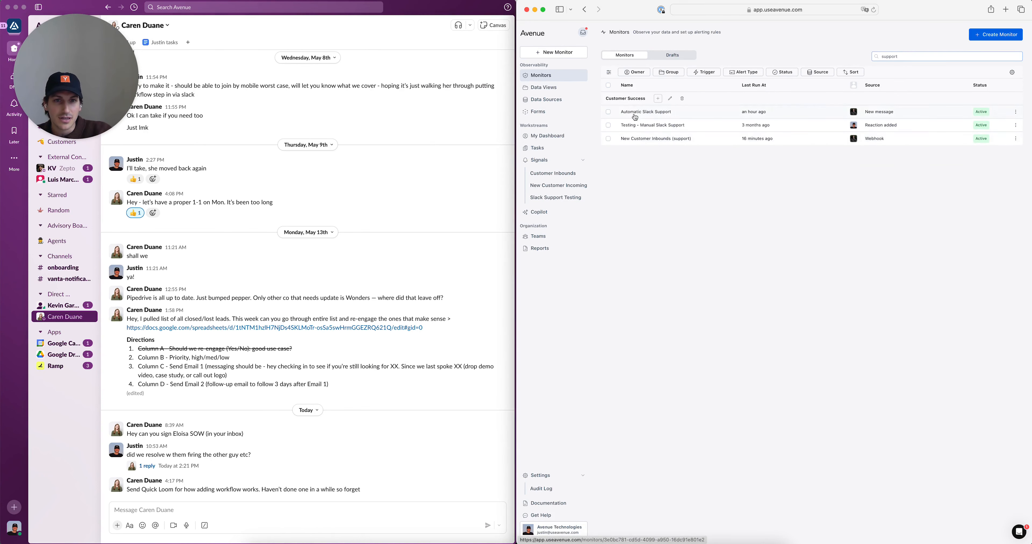
left_click(652, 140)
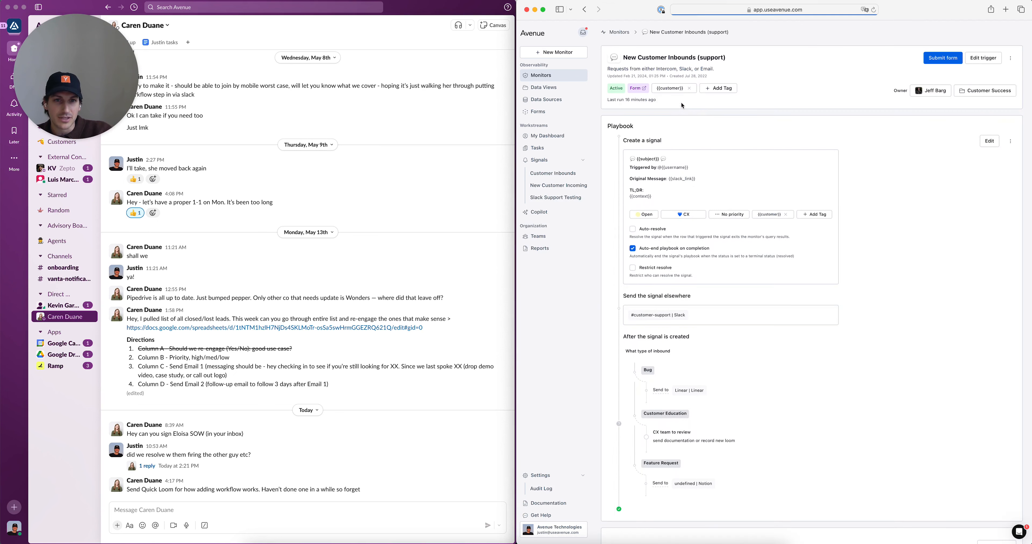
left_click(655, 92)
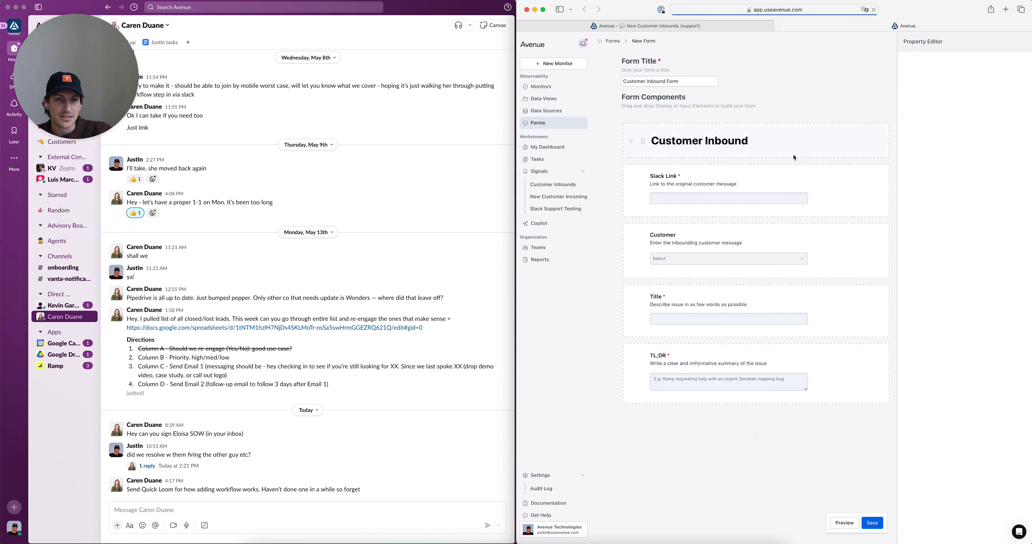
left_click(850, 523)
Step: Switch to Slack, search for "sup", and open the customer-support channel
left_click(413, 336)
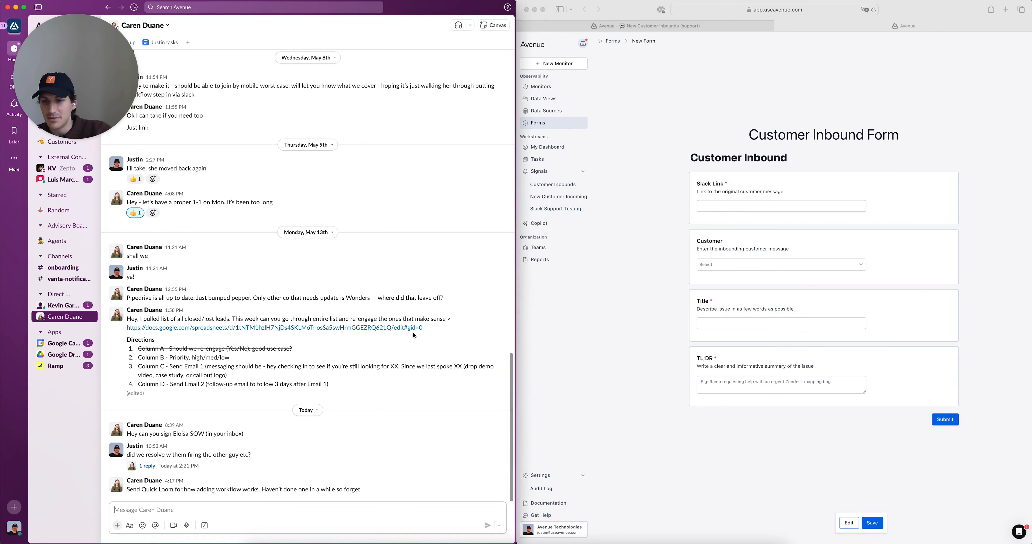
key("super+k")
type("sup")
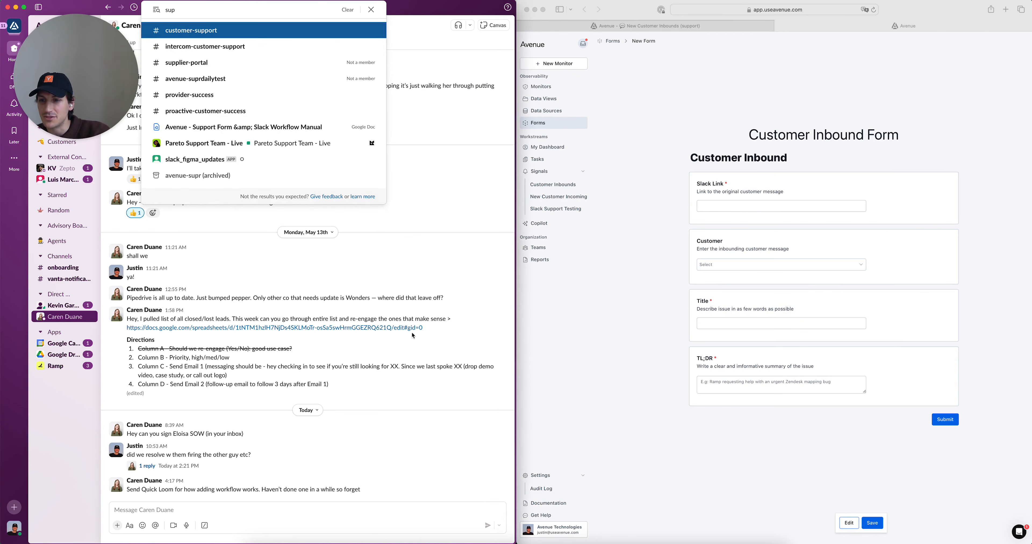
key("Return")
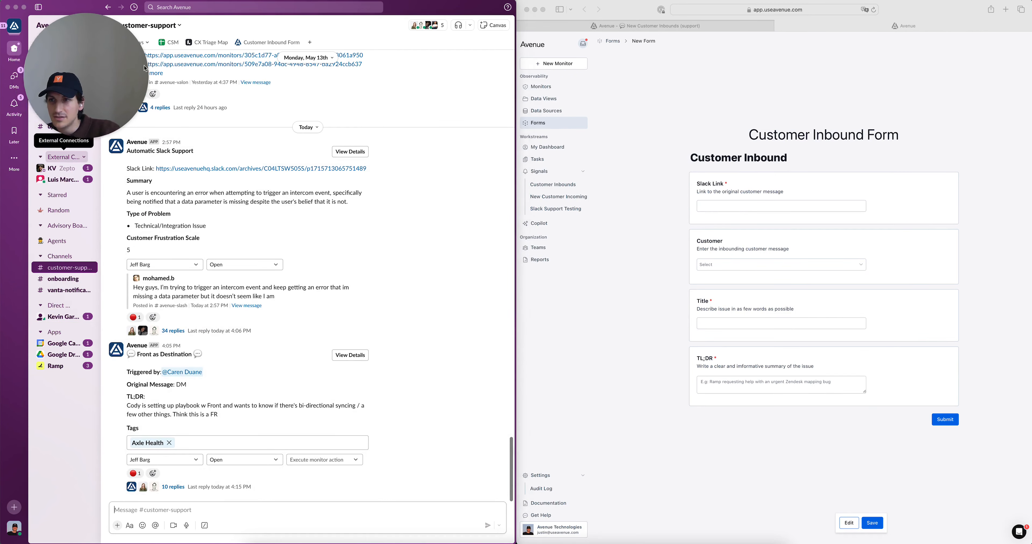
Step: Run the channel's Customer Problem workflow, view the New Customer Inbounds form it offers, and close the form without submitting
left_click(120, 42)
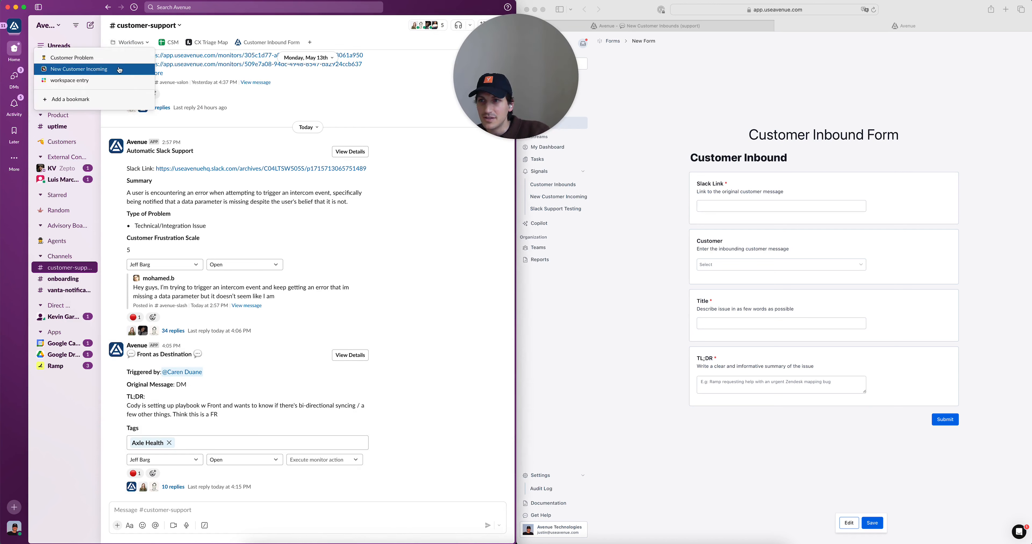
left_click(115, 60)
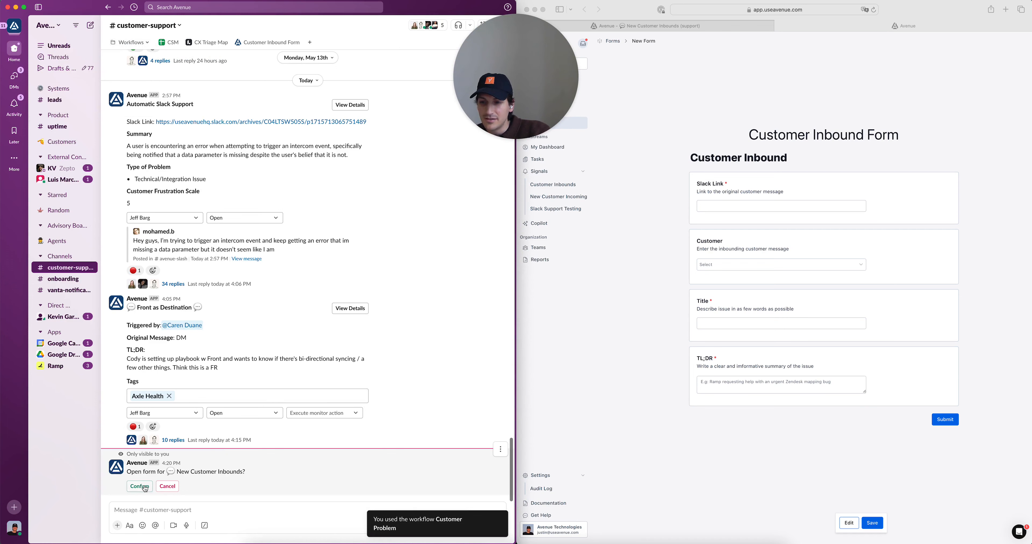
left_click(141, 487)
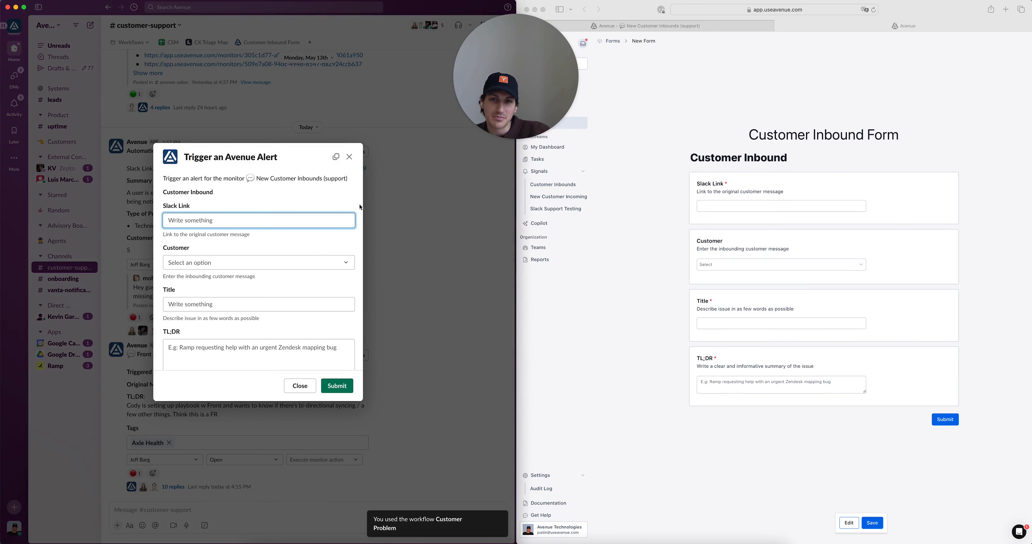
left_click(350, 157)
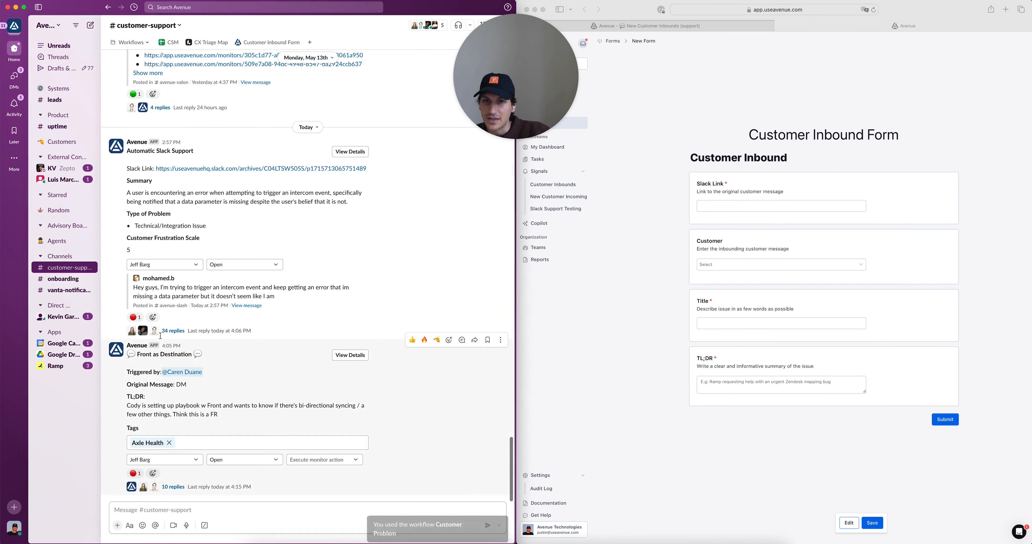
Step: Open the Avenue workspace's Workflow Builder and move its window clear for working
left_click(42, 29)
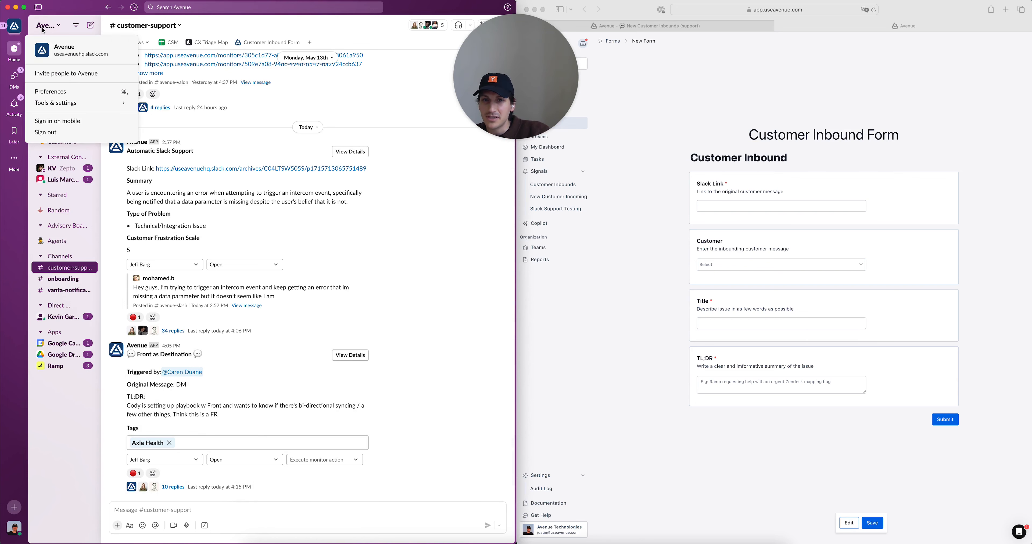
mouse_move(80, 102)
left_click(188, 124)
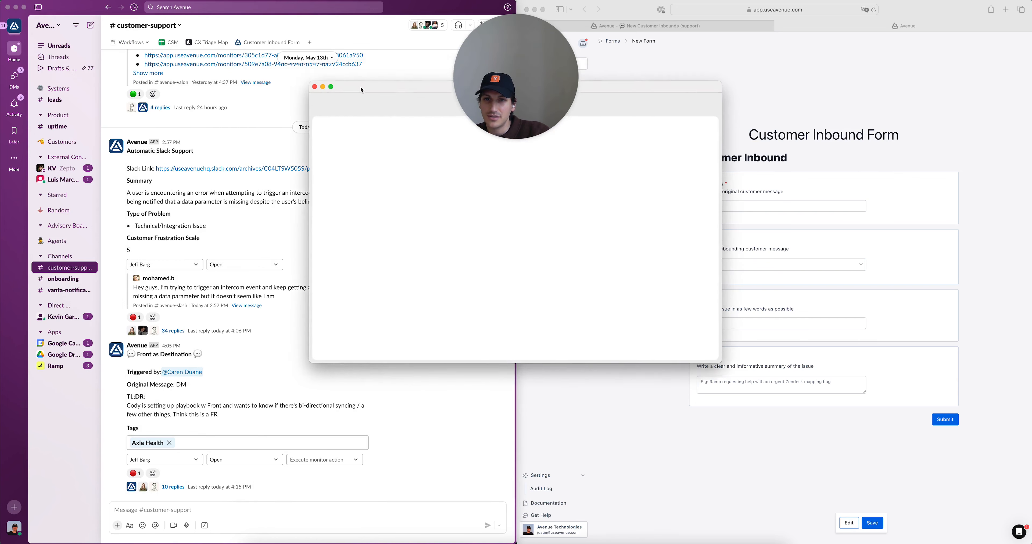
left_click_drag(361, 86, 318, 183)
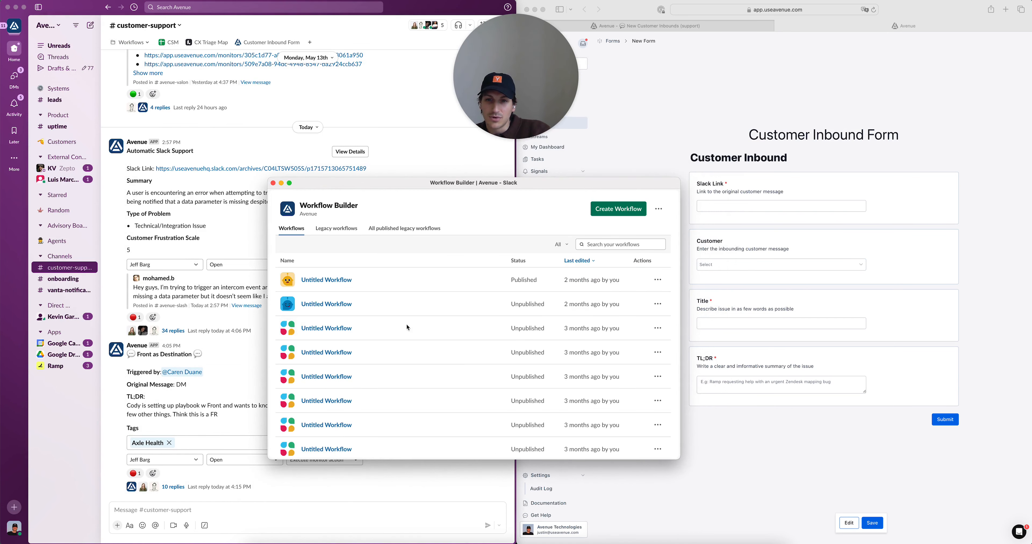
Step: Create a legacy workflow named "Slack Worklflow Example support"
left_click(339, 230)
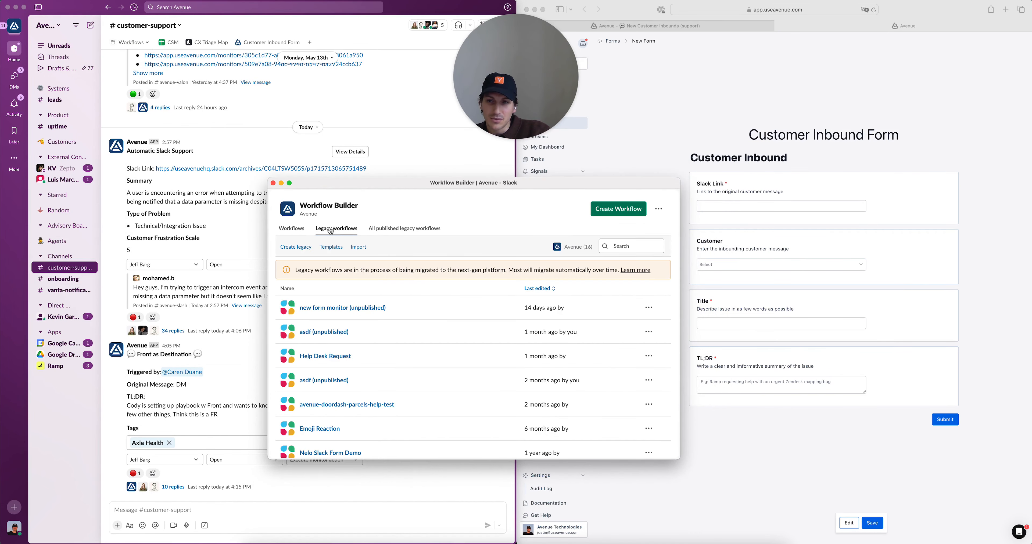
left_click(296, 247)
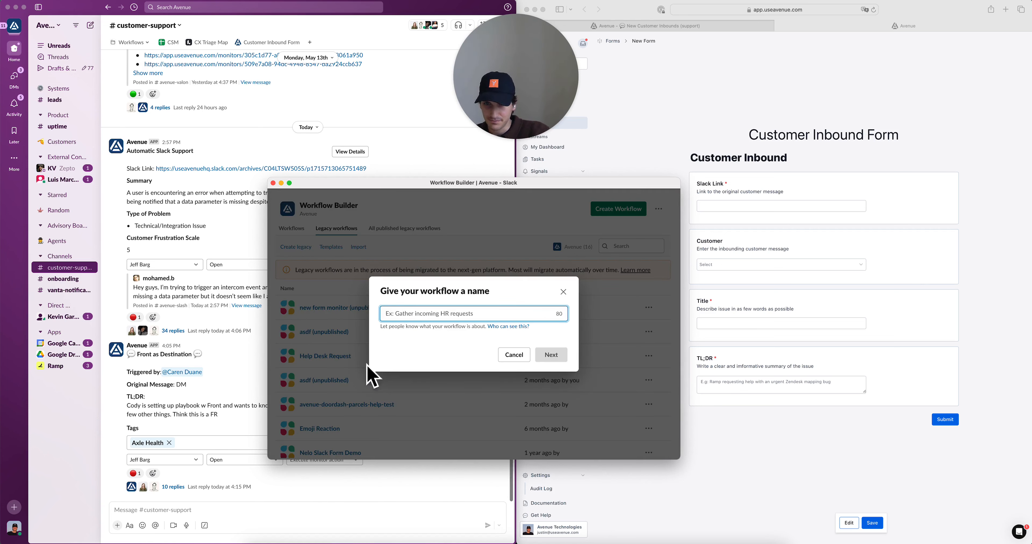
type("Slack Workflow Example support")
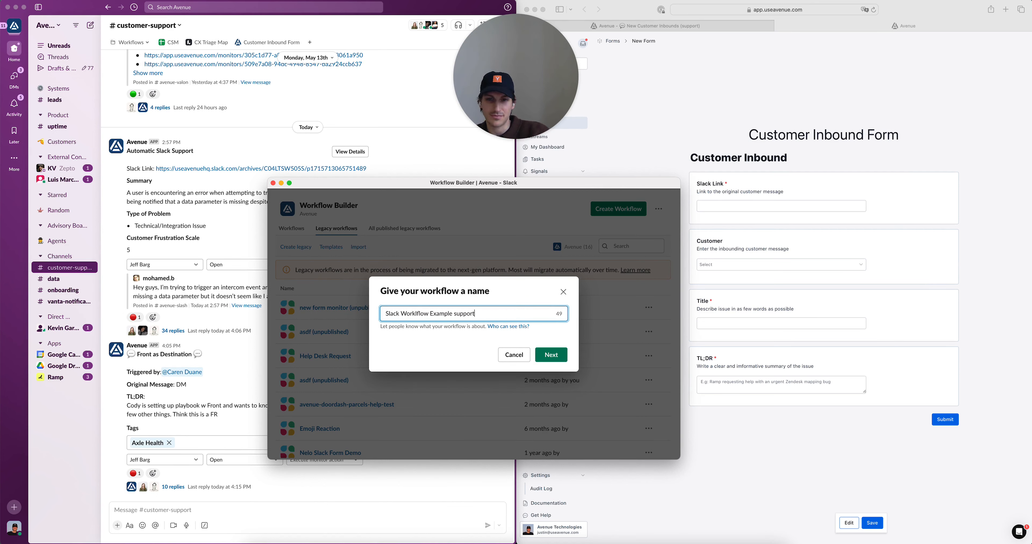
left_click(550, 355)
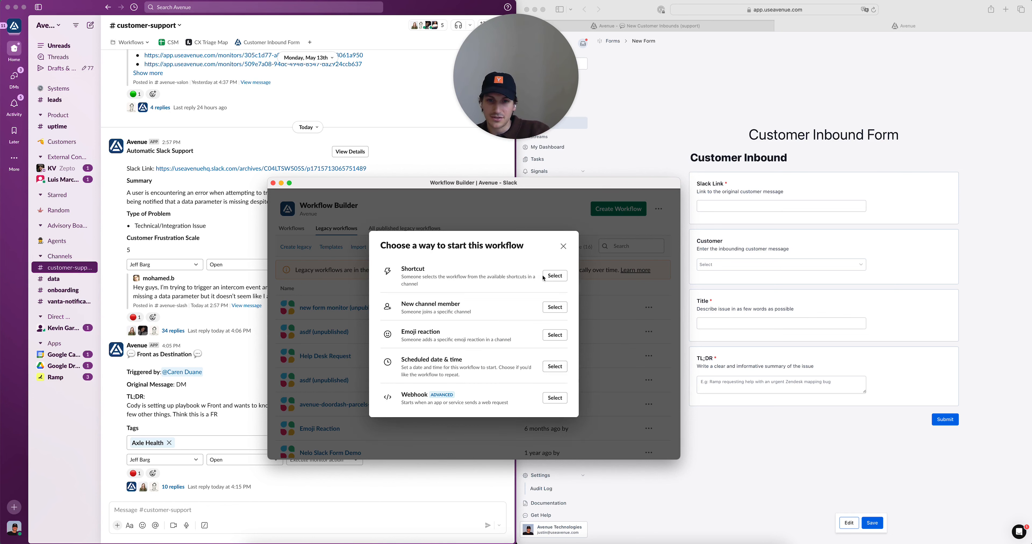
Step: Start the workflow from a shortcut in the customer-support channel, with the short name "Customer Inbound 2"
left_click_drag(425, 276, 402, 261)
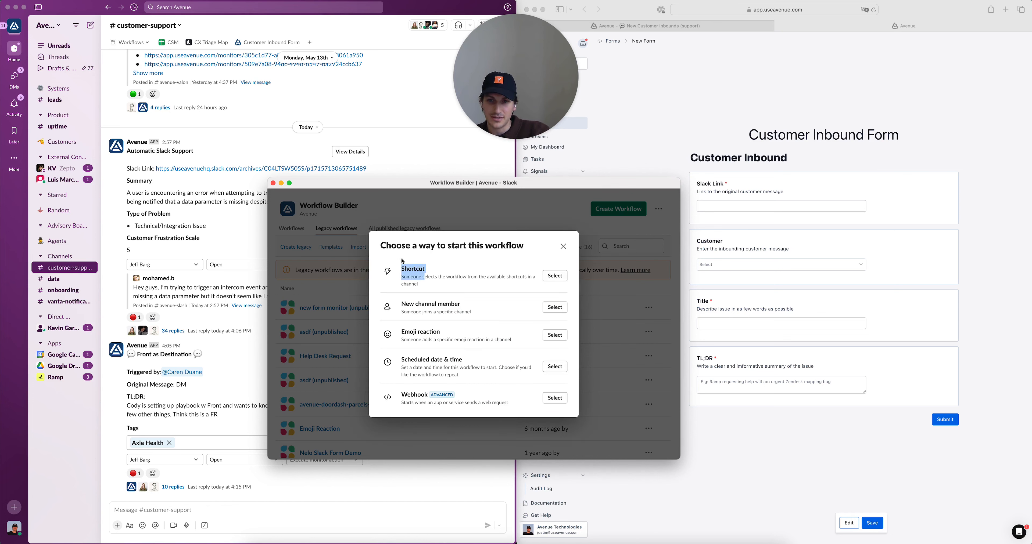
left_click(556, 276)
left_click(441, 282)
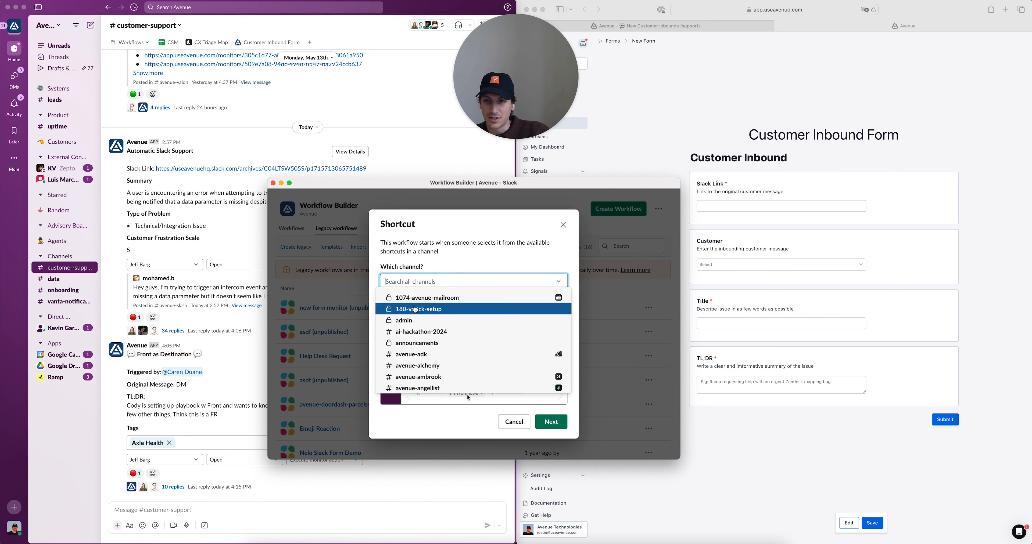
type("supp")
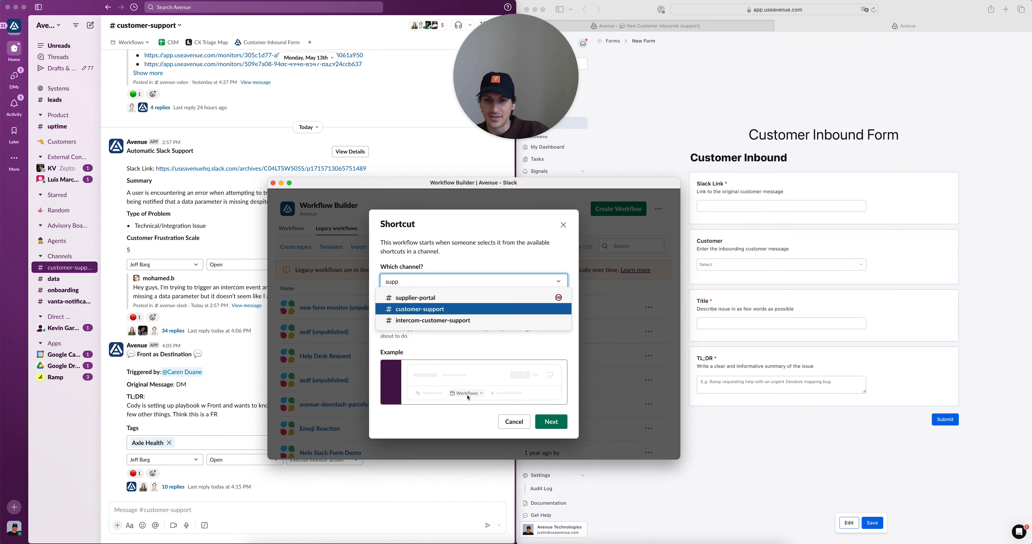
key("Return")
left_click(420, 319)
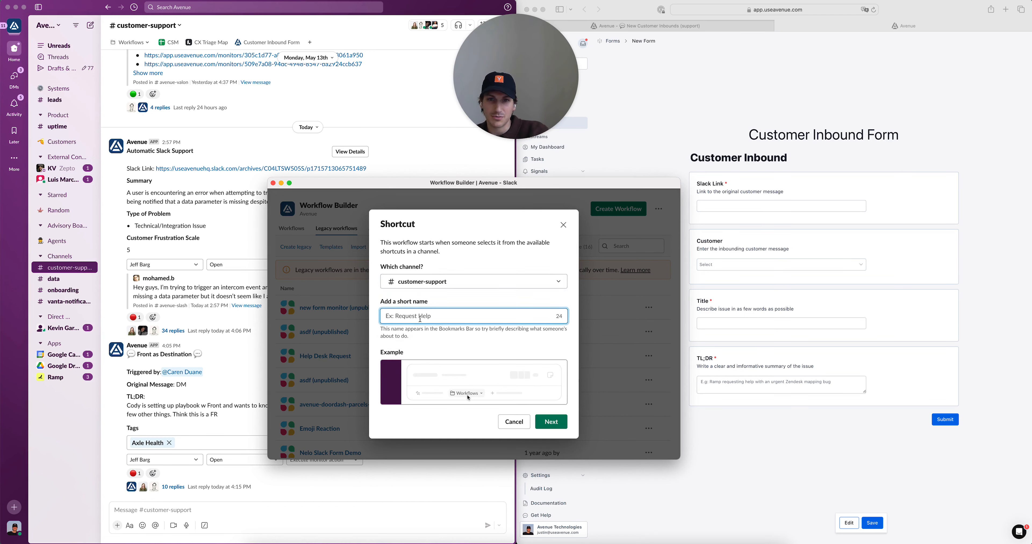
type("Customer Inbound 2")
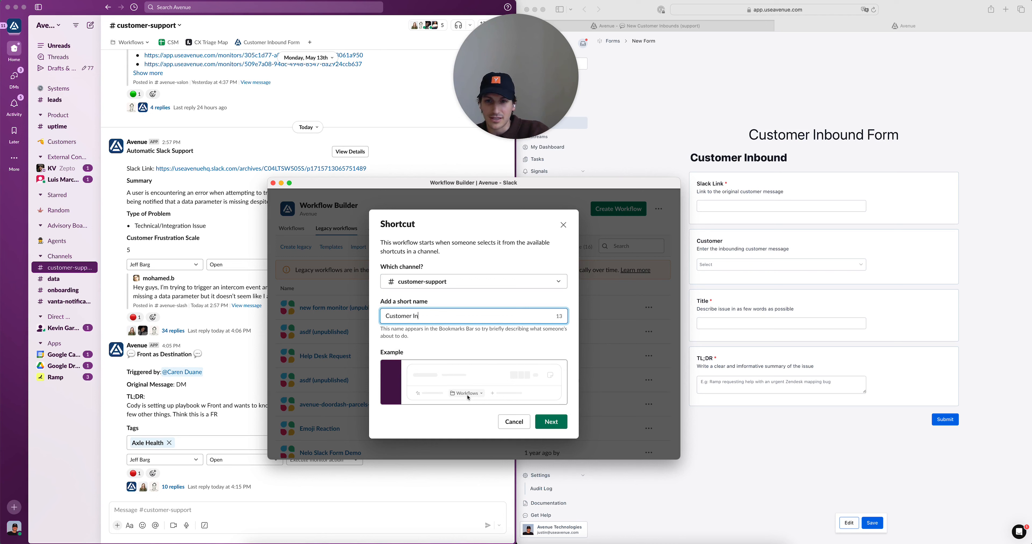
left_click(552, 423)
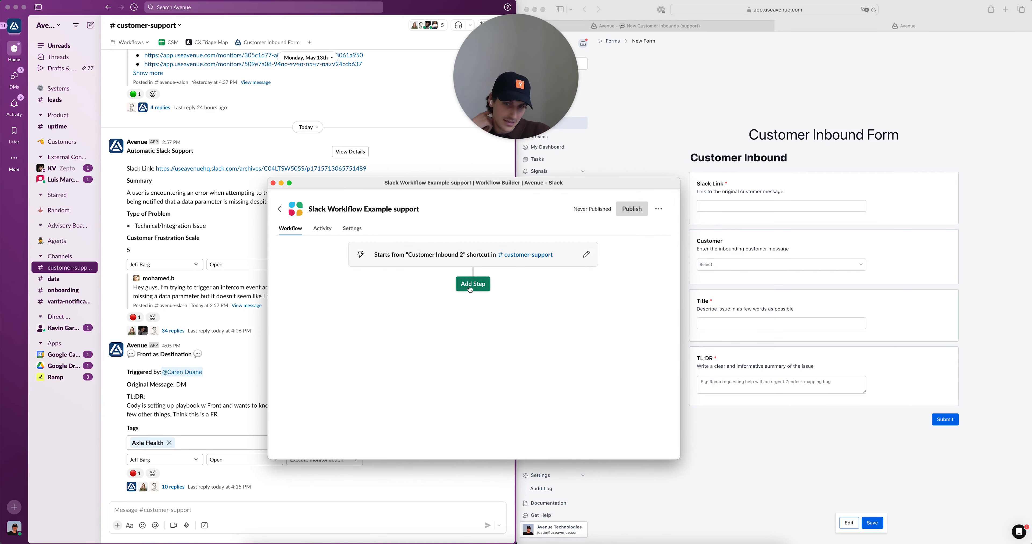
Step: Add Avenue's Trigger an Avenue alert step, confirming to the channel where the workflow started and the person who clicked "Customer Inbound 2"
left_click(468, 286)
left_click(367, 337)
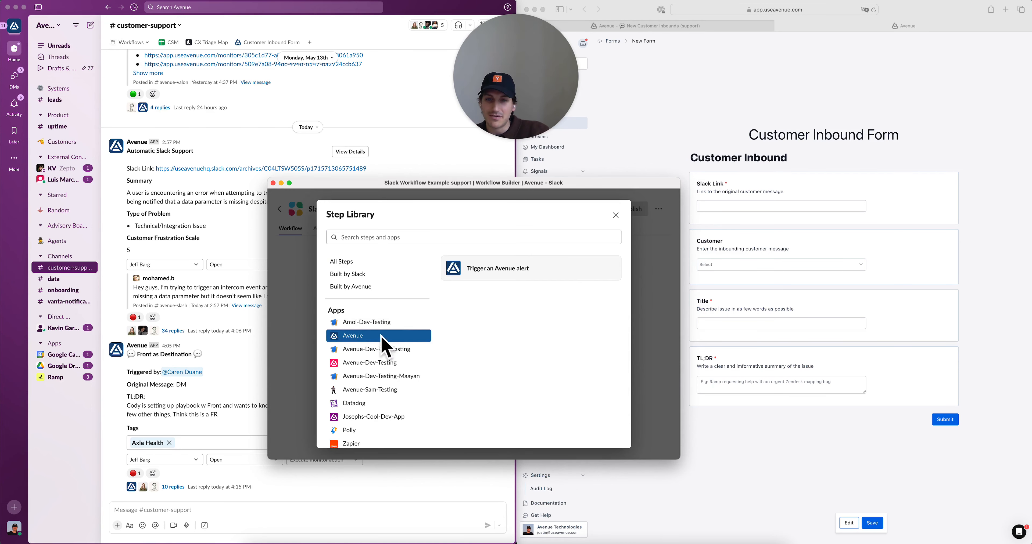
left_click(605, 269)
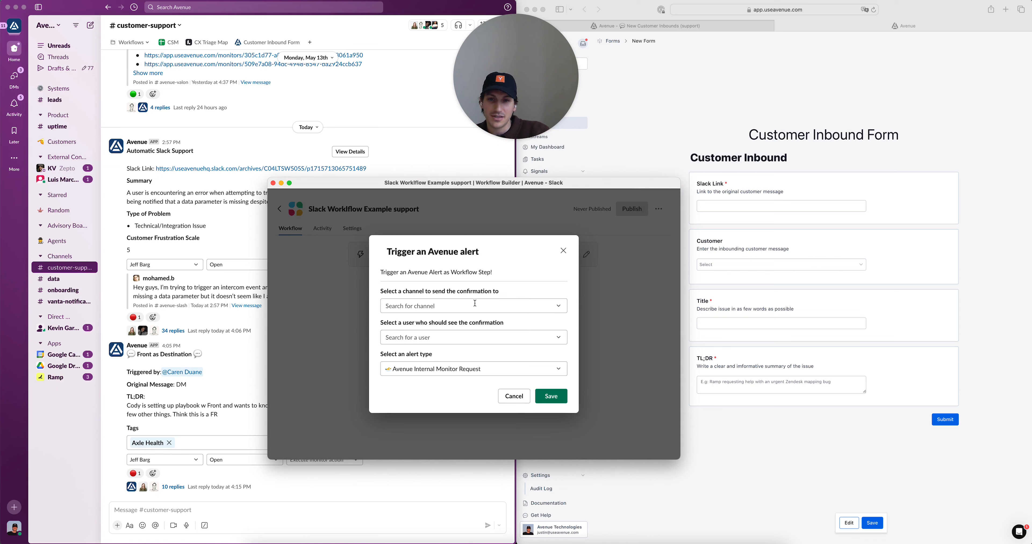
left_click(475, 303)
left_click(438, 333)
left_click(434, 335)
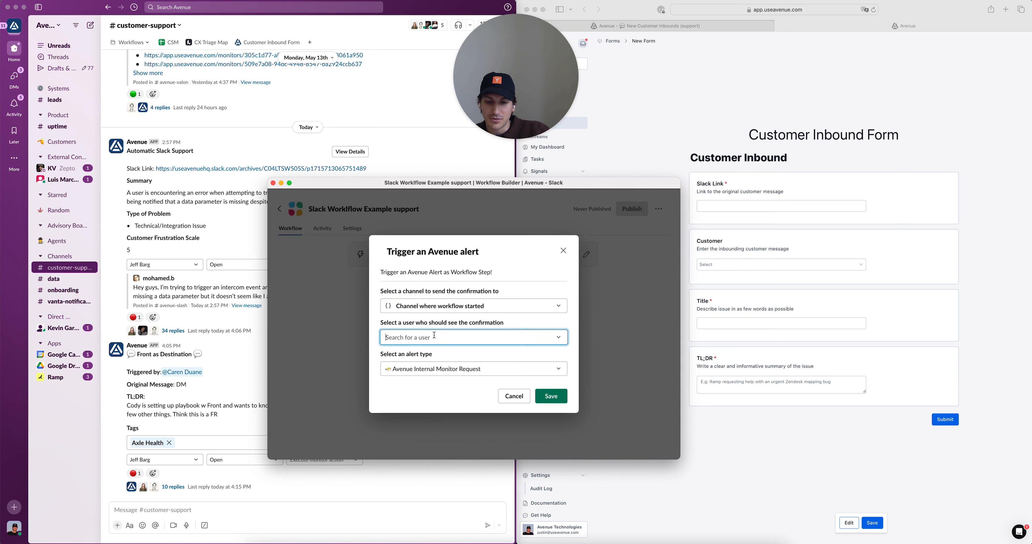
left_click(430, 363)
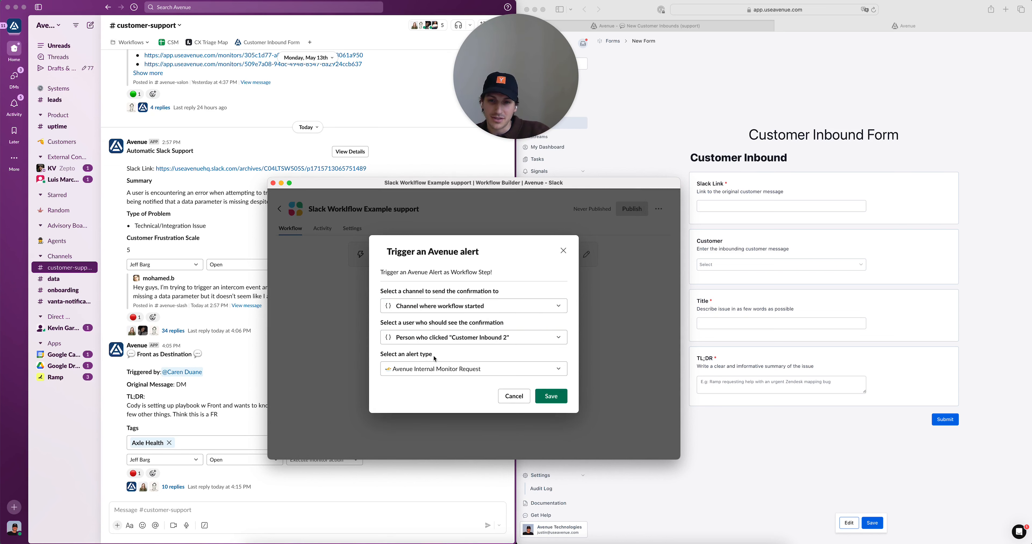
Step: Set the alert type to New Customer Inbounds (support), matching the monitor's name in Avenue, and save the workflow step
left_click(434, 370)
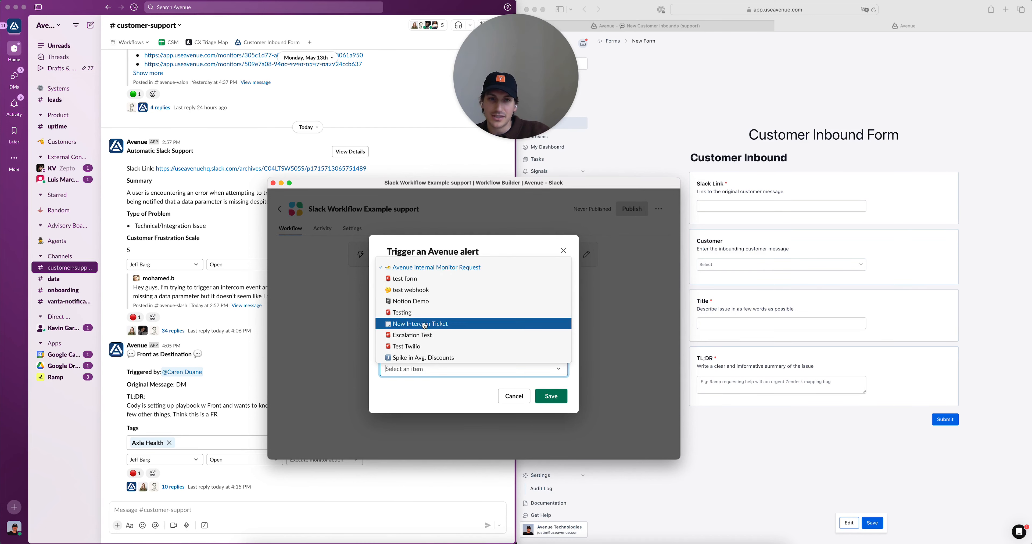
left_click(676, 25)
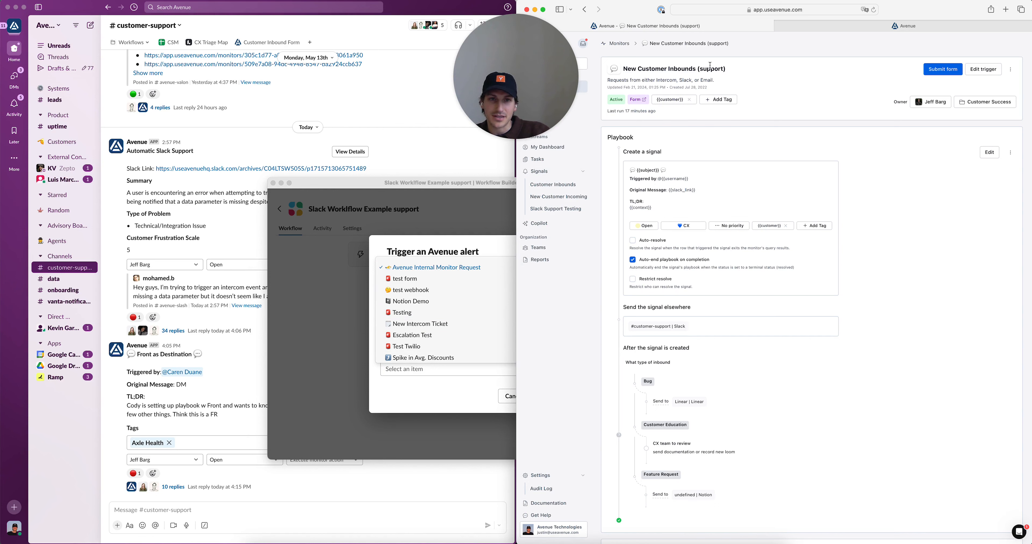
left_click(468, 337)
scroll(455, 339, "down", 5)
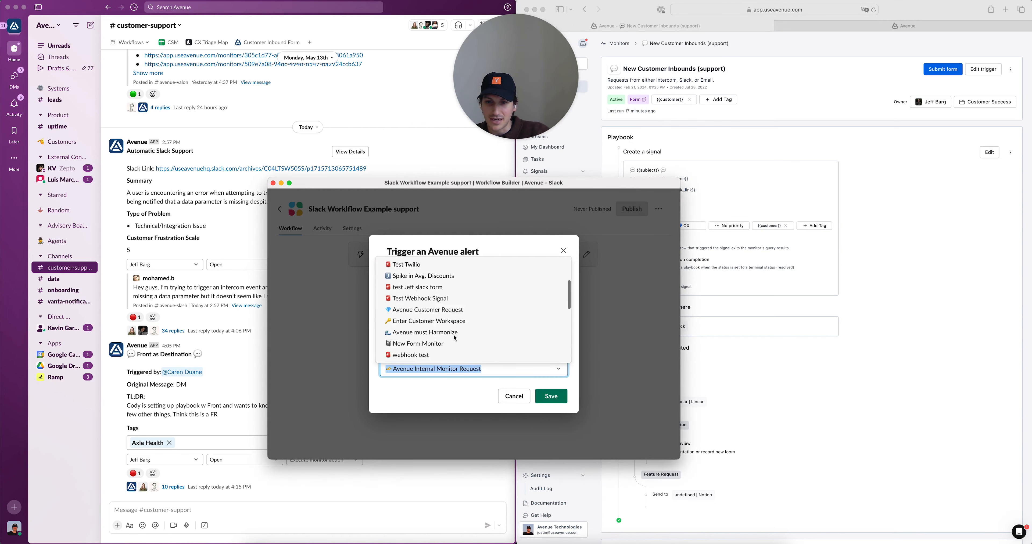
scroll(454, 338, "down", 5)
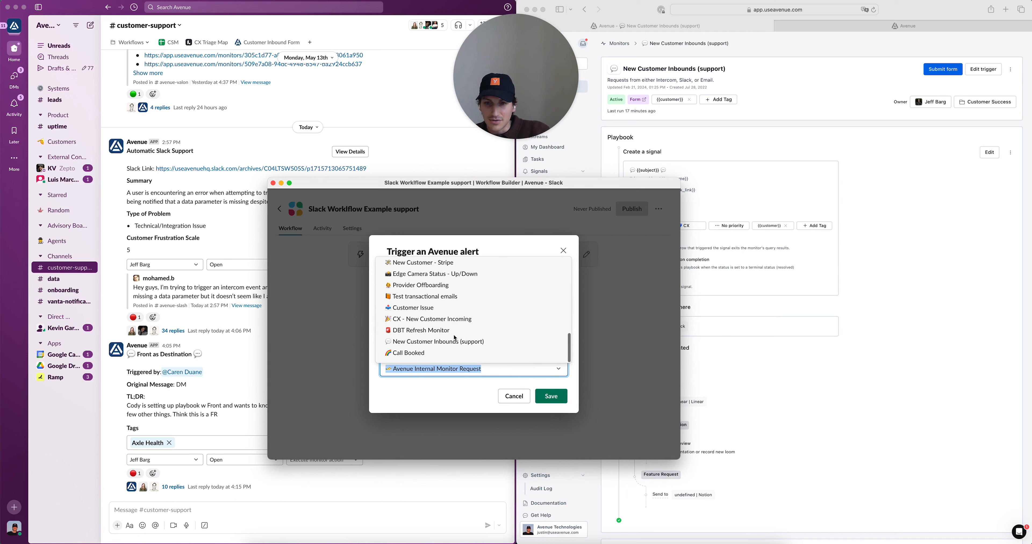
left_click(456, 346)
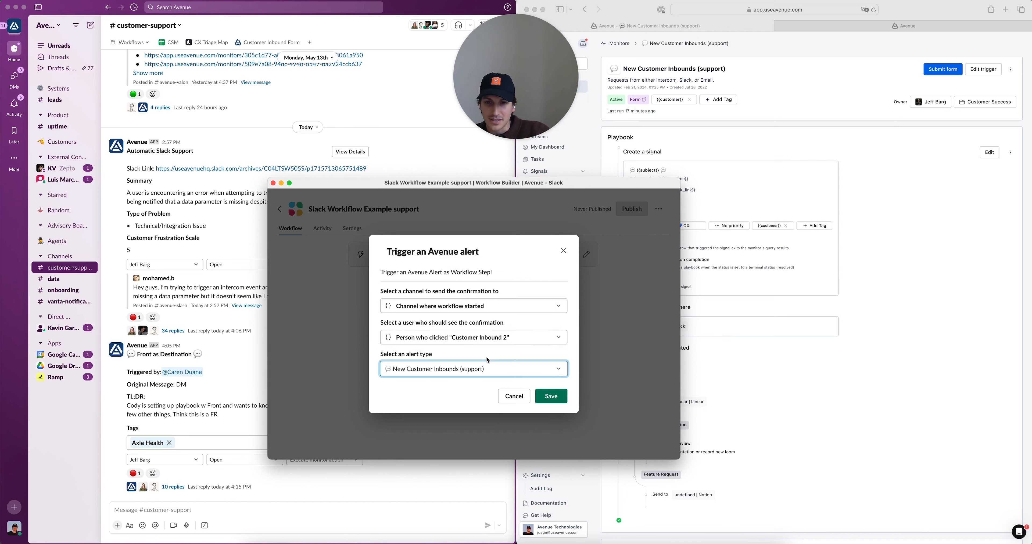
left_click(550, 397)
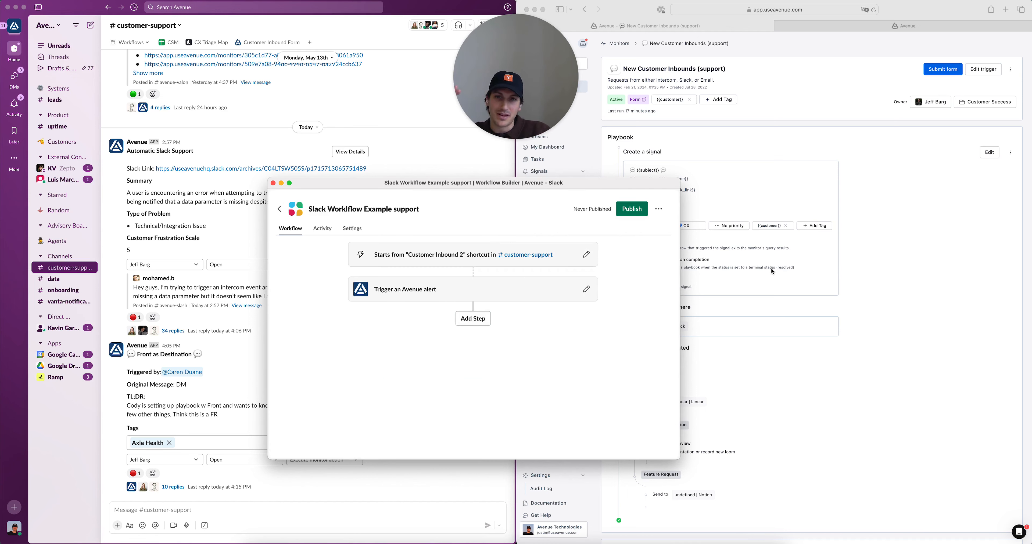
Step: Publish the new workflow to the customer-support channel and dismiss the publishing dialog
left_click(771, 268)
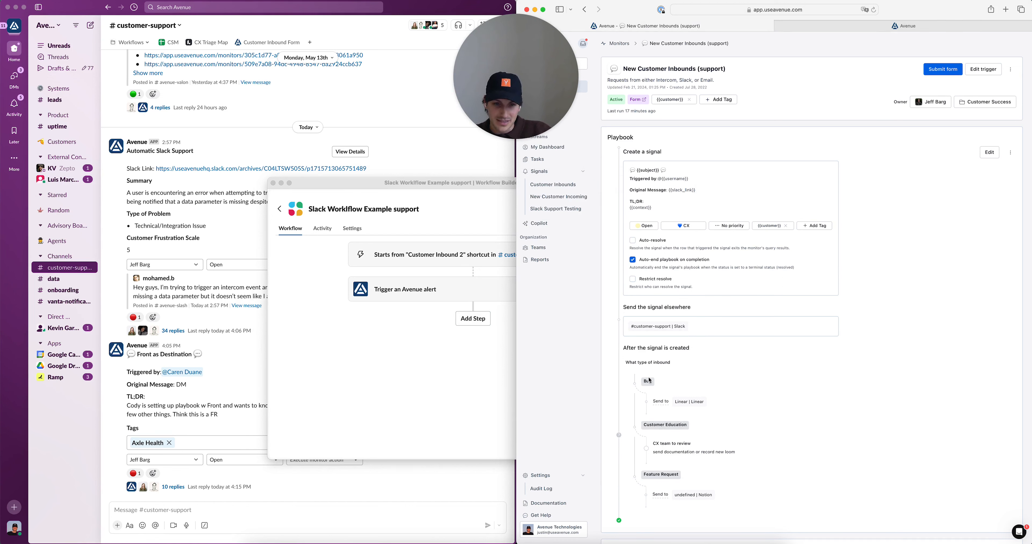
left_click(429, 366)
left_click(632, 208)
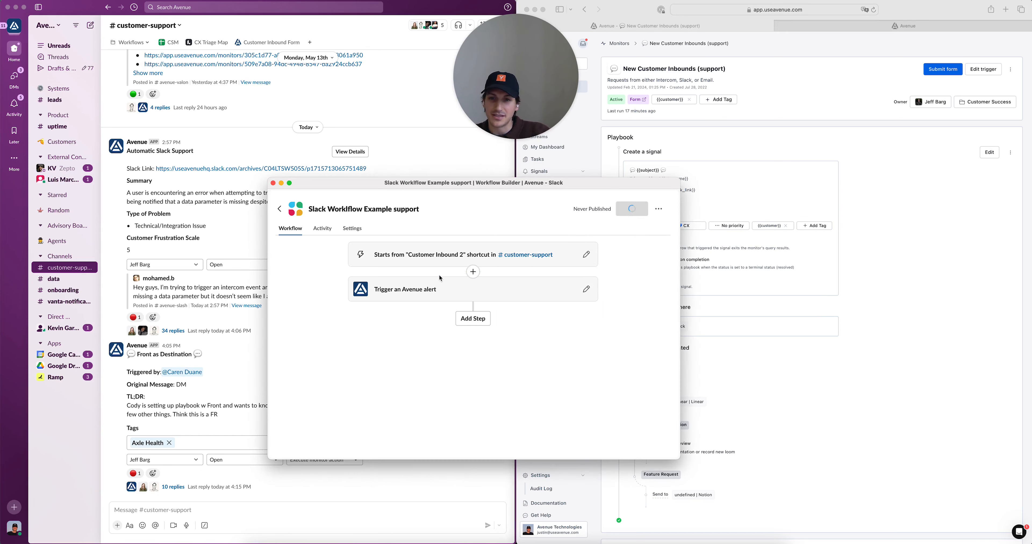
left_click(546, 357)
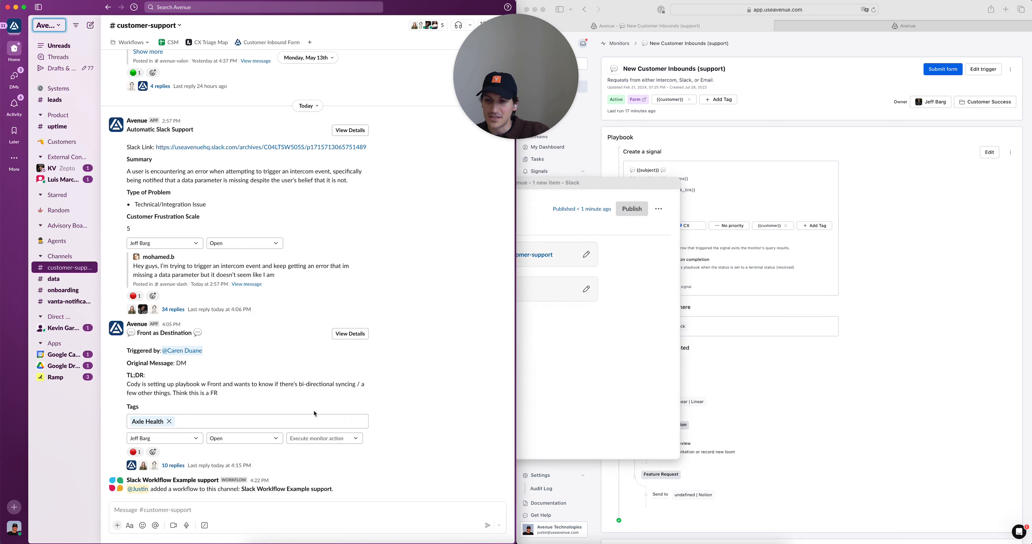
Step: Run Customer Inbound 2 with a slash shortcut in customer-support, view the form it offers, and close it without submitting
left_click_drag(305, 489, 208, 489)
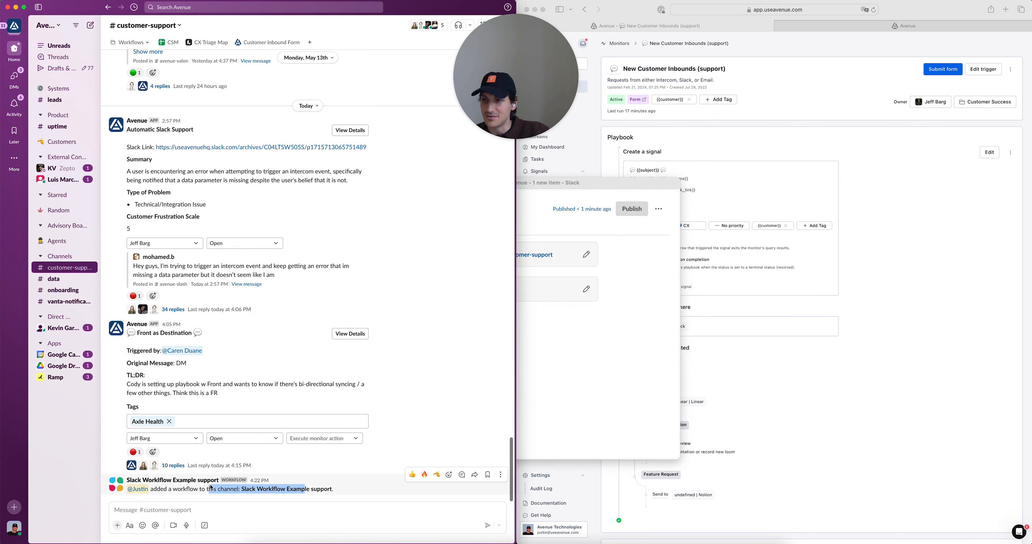
left_click(190, 515)
type("/")
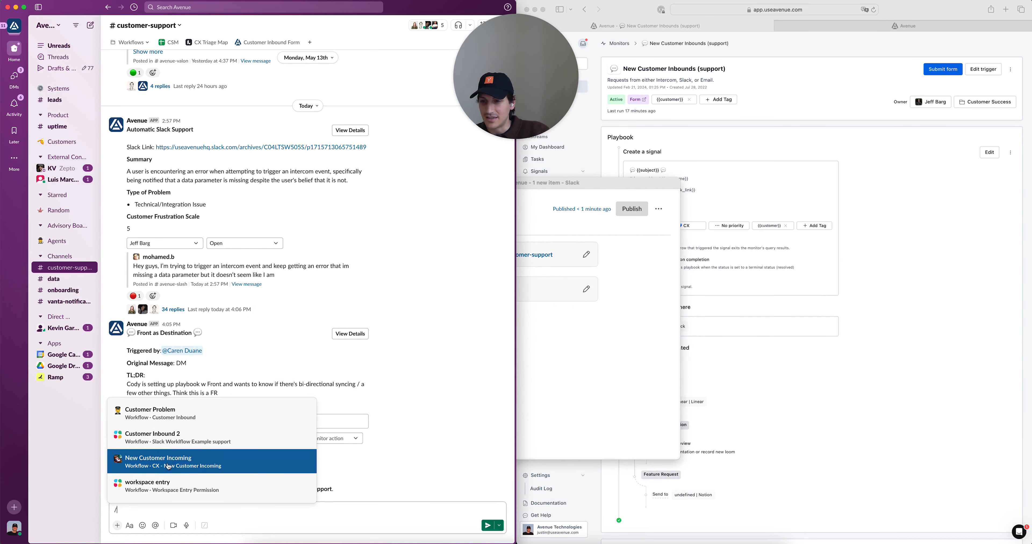
left_click(142, 434)
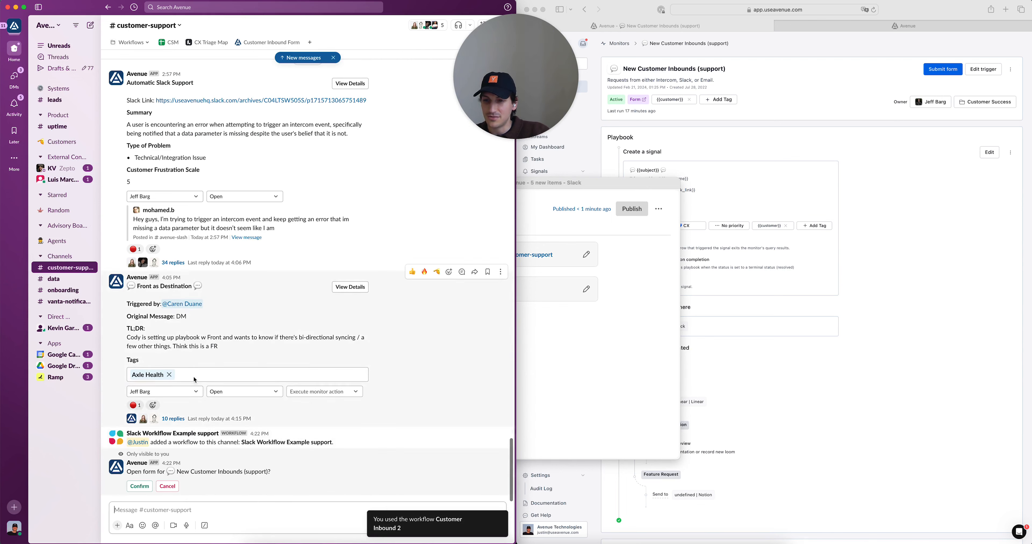
left_click(139, 487)
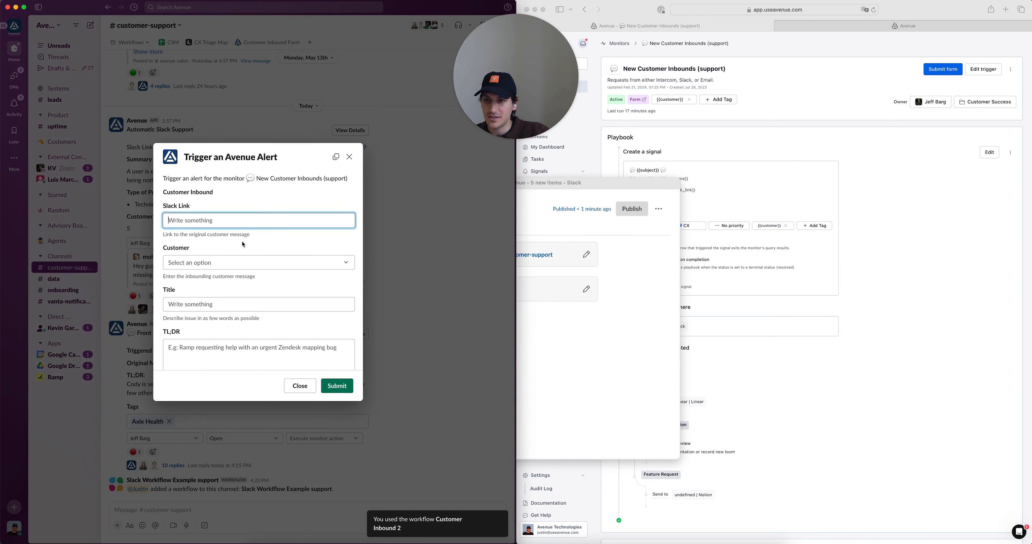
left_click(349, 156)
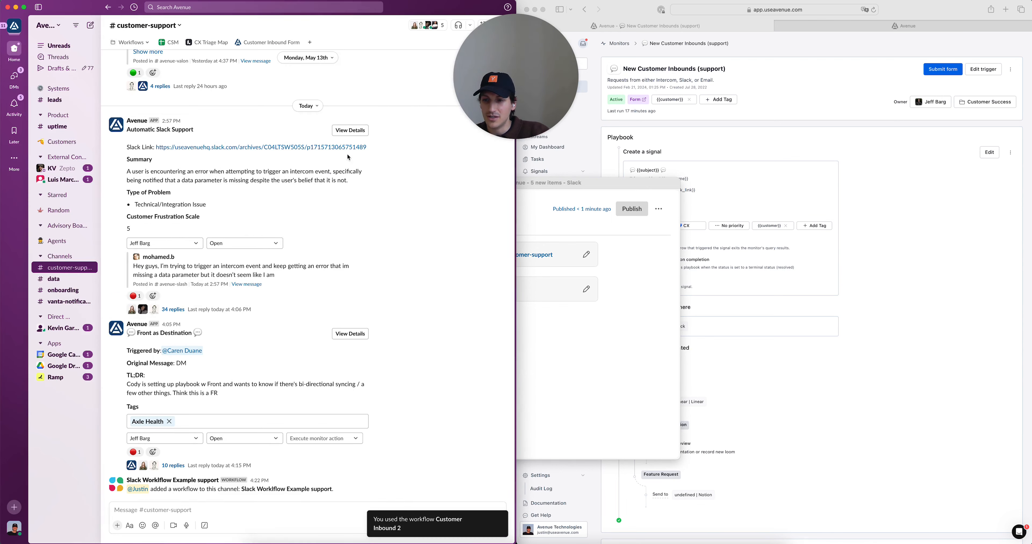
Step: Run Customer Inbound 2 from the channel's bookmarked workflows and open its New Customer Inbounds (support) form
left_click(137, 42)
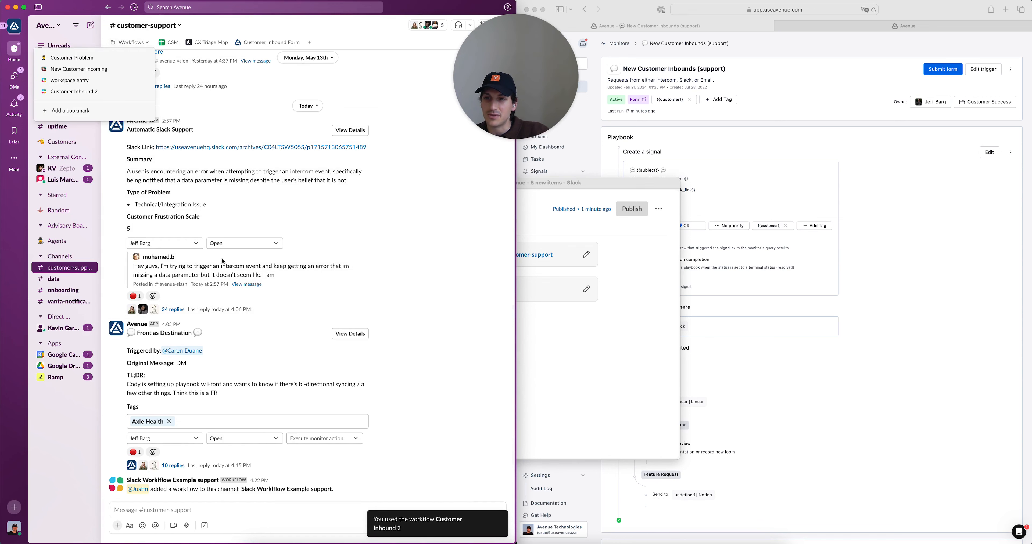
left_click(140, 487)
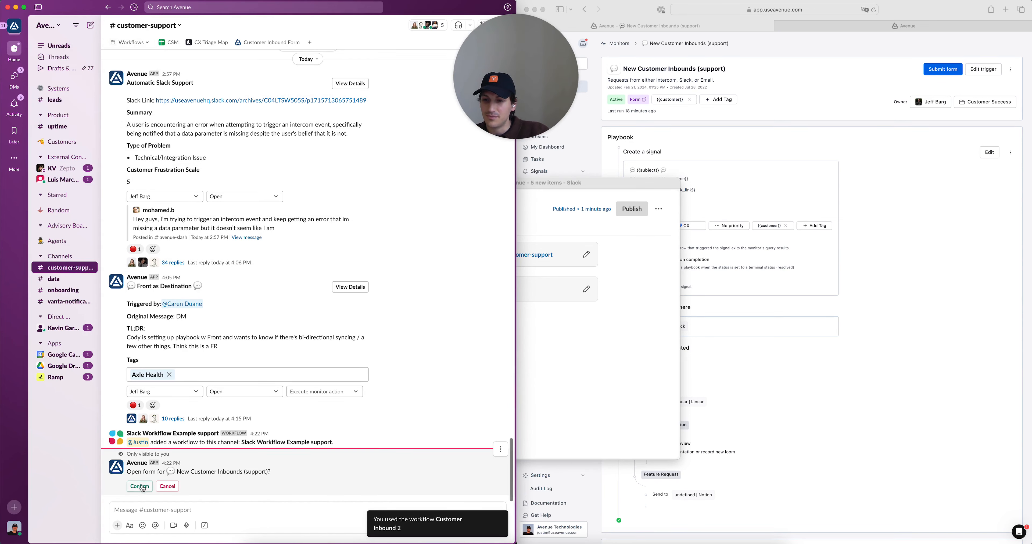
left_click(142, 487)
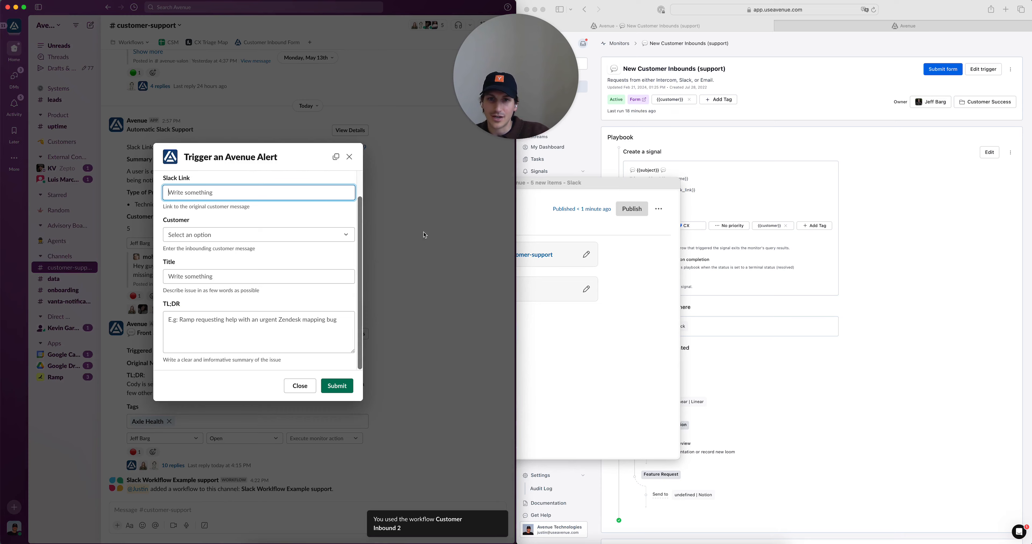